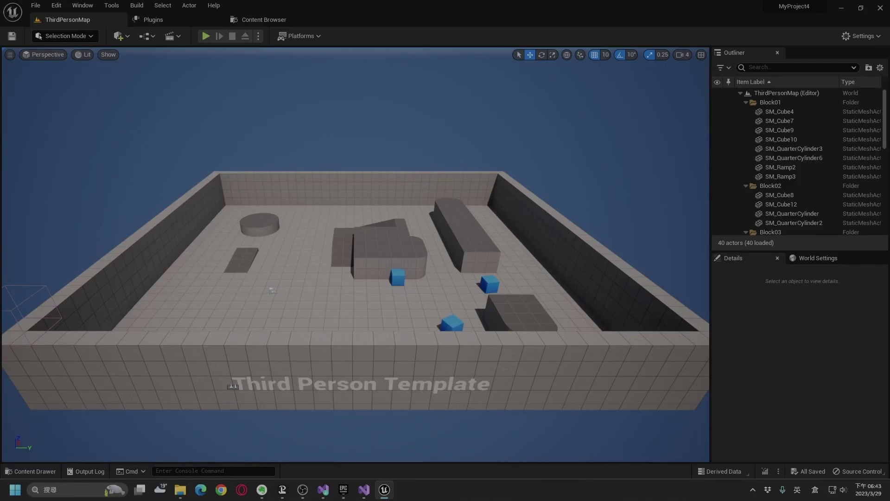
Copy the Plugins folder from KawaiiPhysics_5_1_20221203.zip into the MyProject4 project folder.
left_click(187, 21)
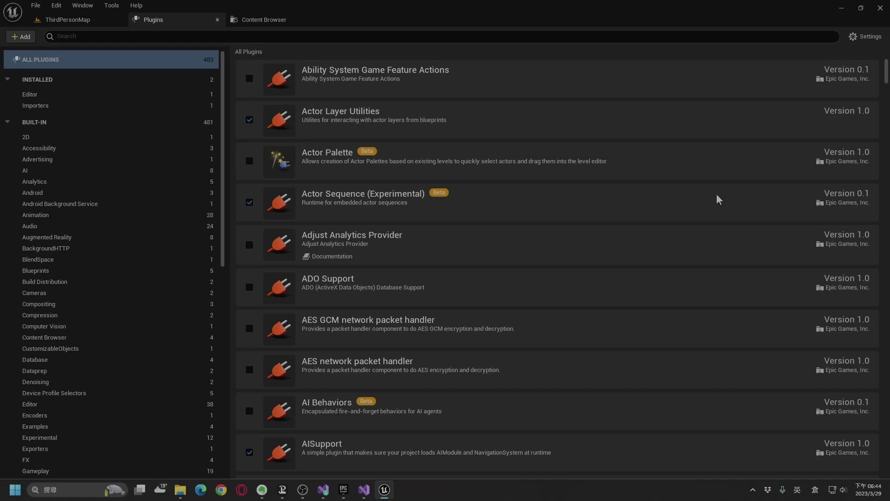
left_click(840, 8)
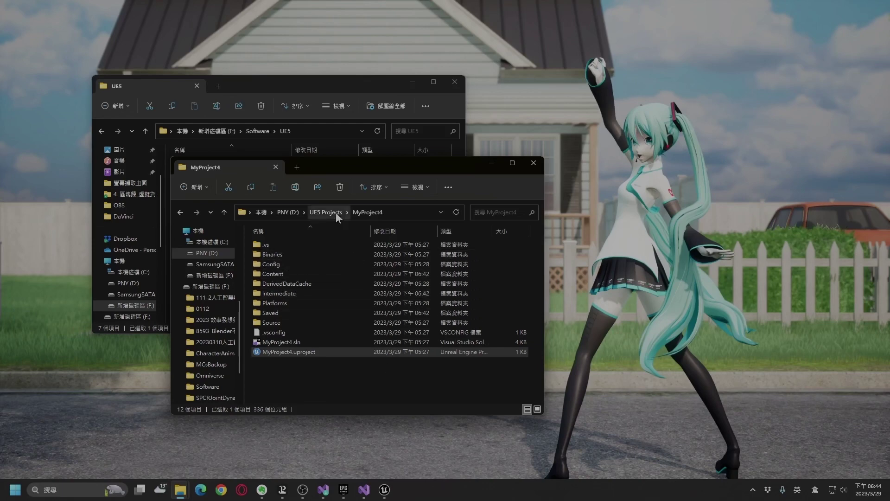
left_click(321, 84)
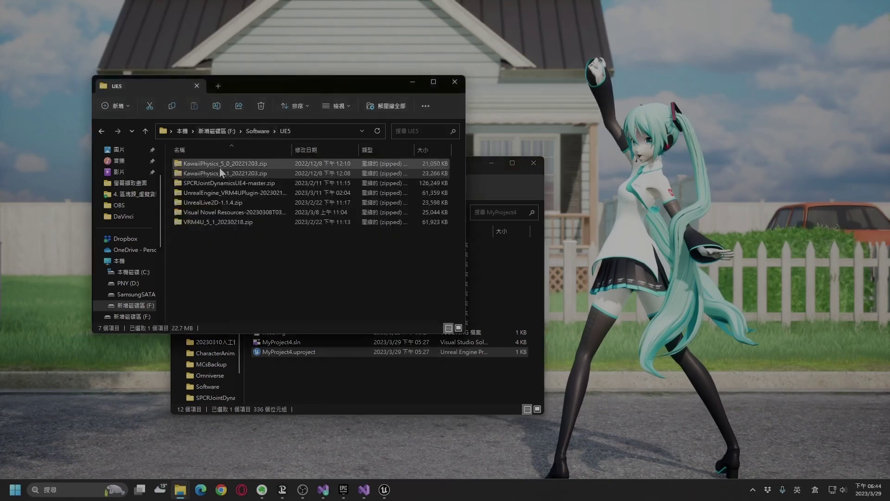
double_click(199, 174)
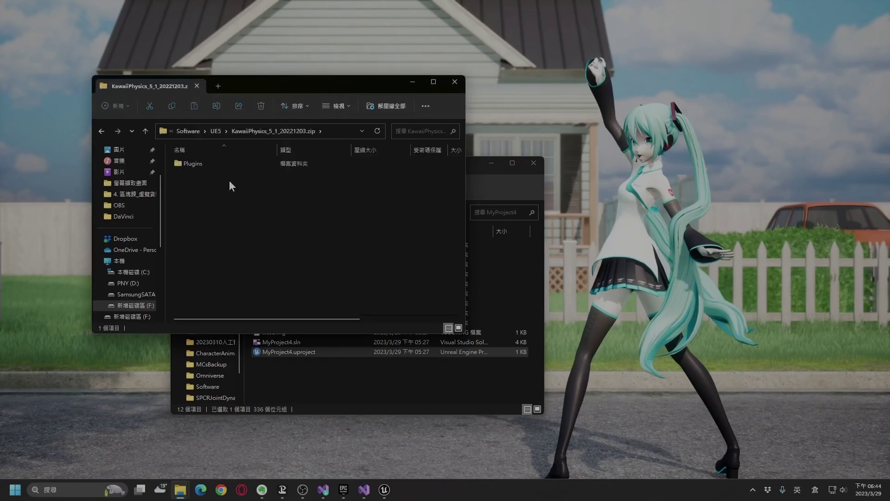
left_click(189, 164)
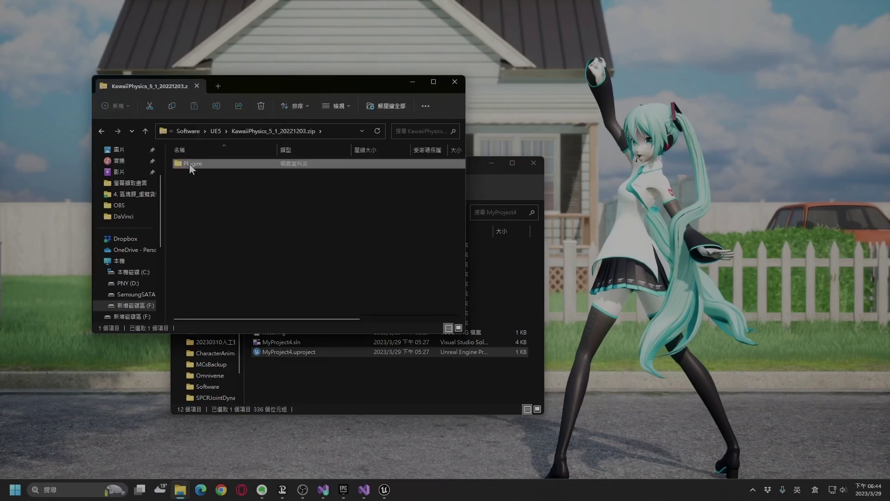
left_click_drag(189, 164, 345, 391)
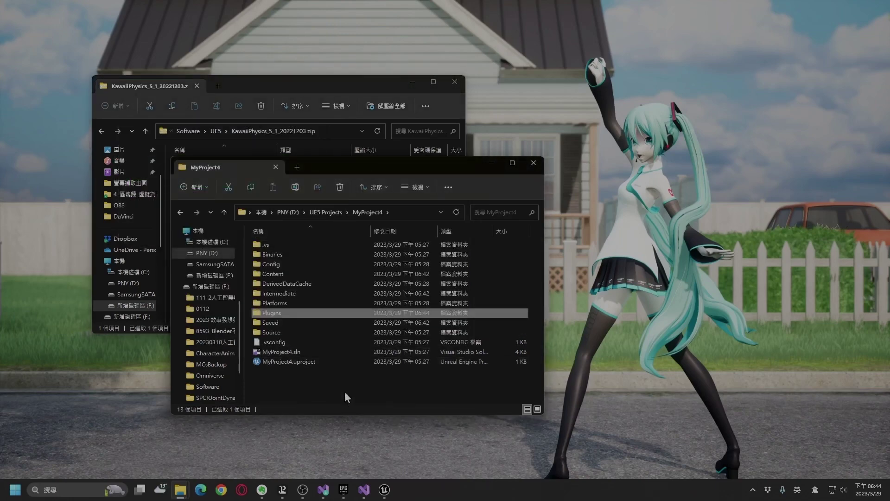
Reopen MyProject4.uproject and search its plugin list for "kaw".
left_click(303, 362)
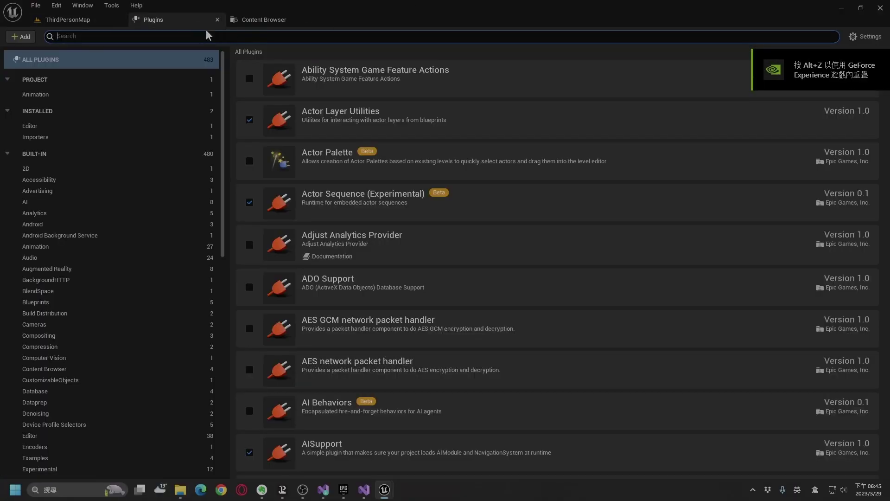
type("kaw")
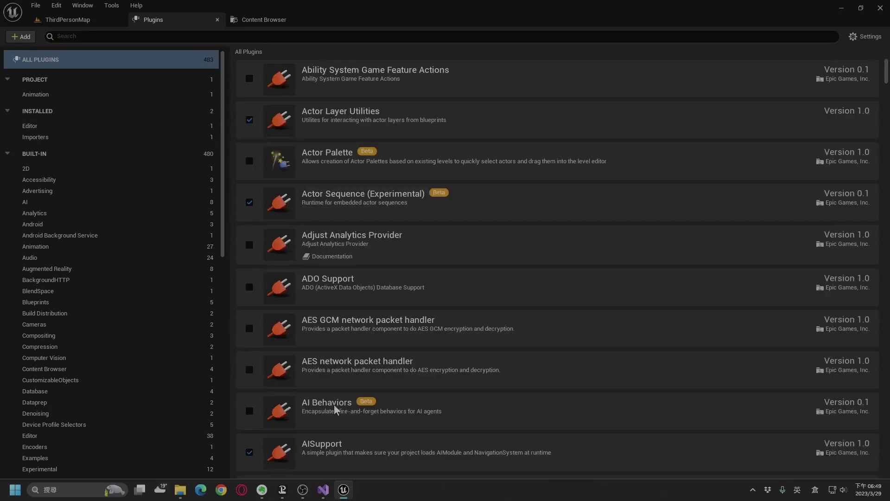
Package the ThirdPersonMap project for Windows into the MyDoc\Package folder on the PNY (D:) drive.
left_click(86, 21)
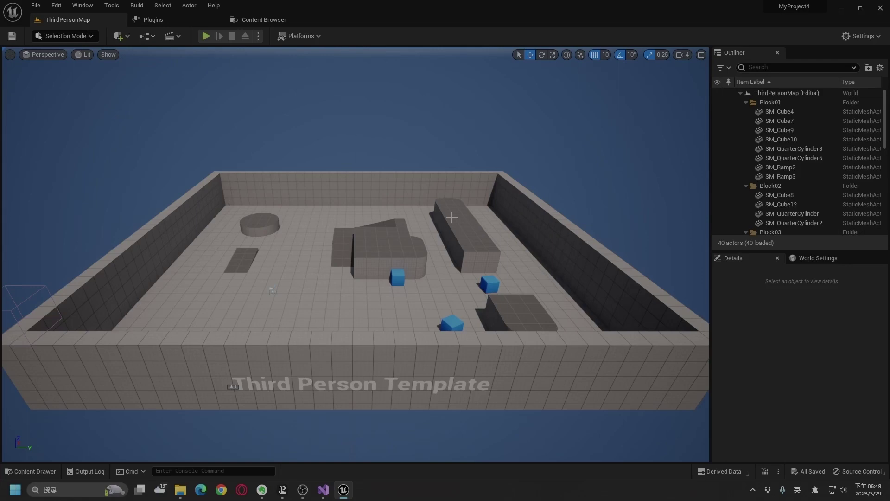
left_click(298, 37)
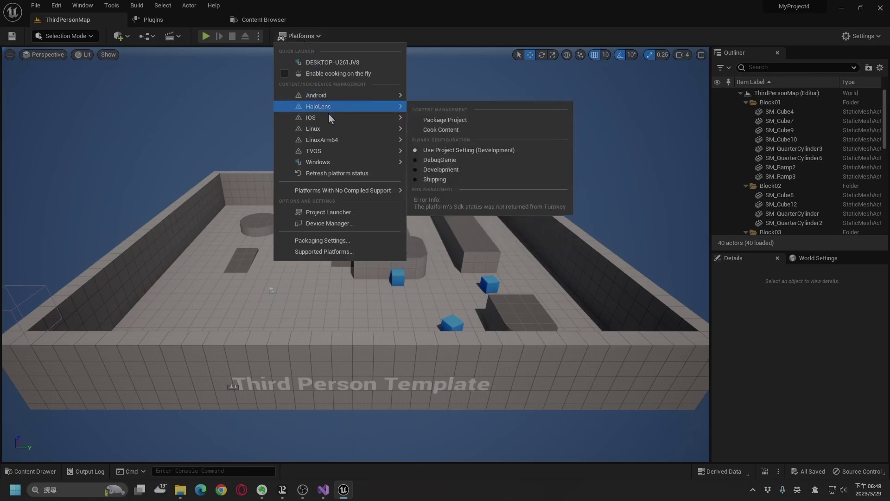
mouse_move(338, 163)
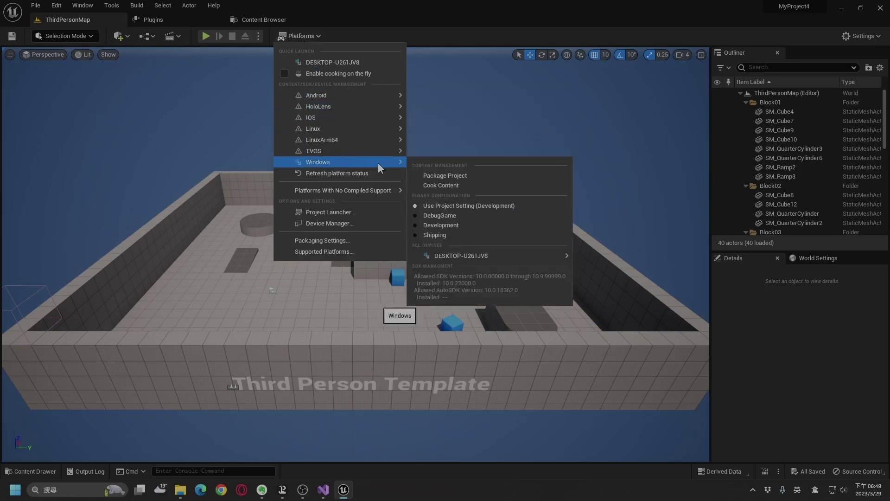
left_click(435, 176)
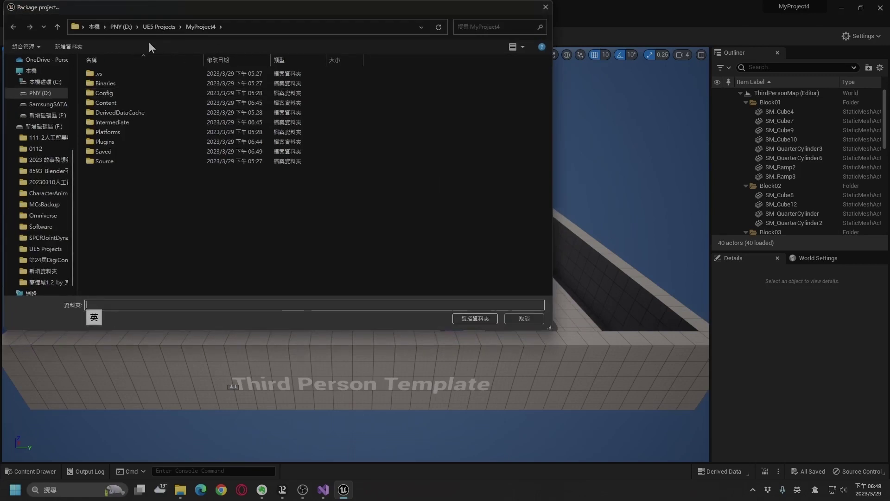
left_click(119, 24)
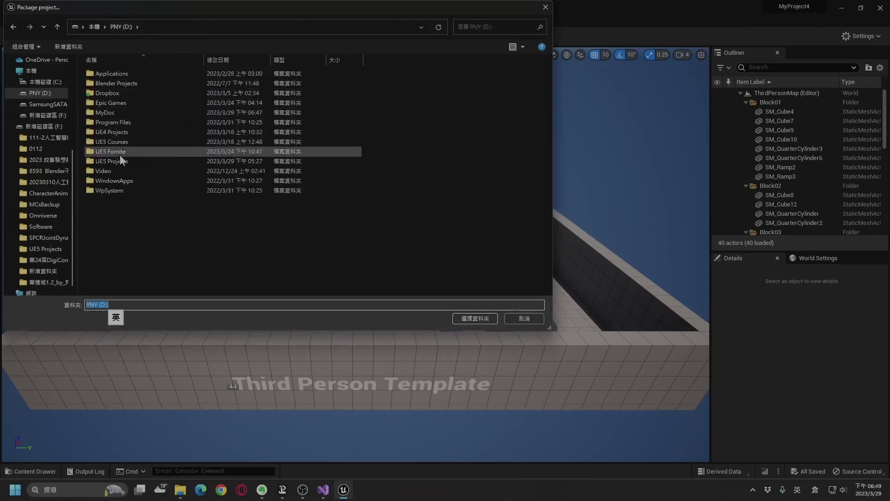
double_click(110, 112)
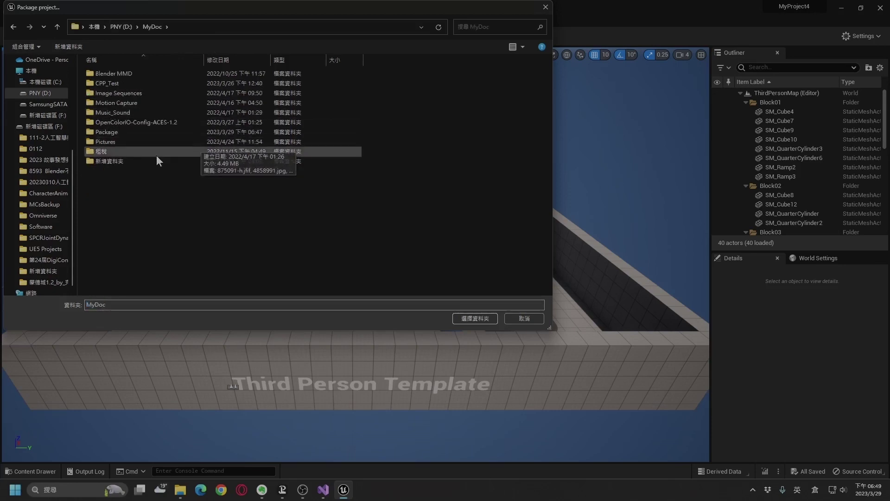
double_click(119, 133)
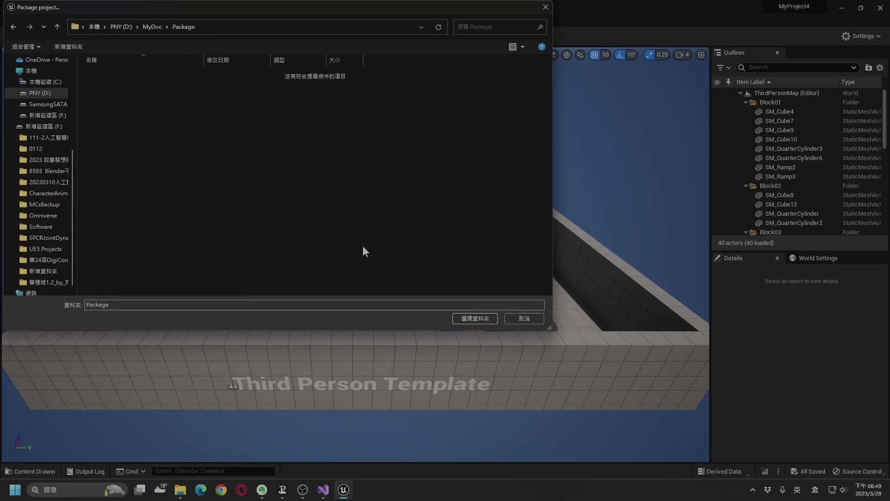
left_click(462, 318)
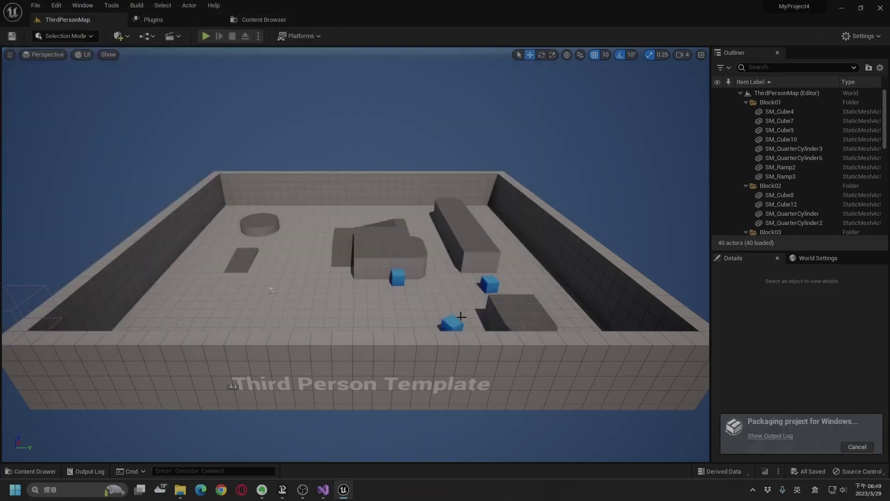
Open the packaging output log and check the build result.
left_click(769, 436)
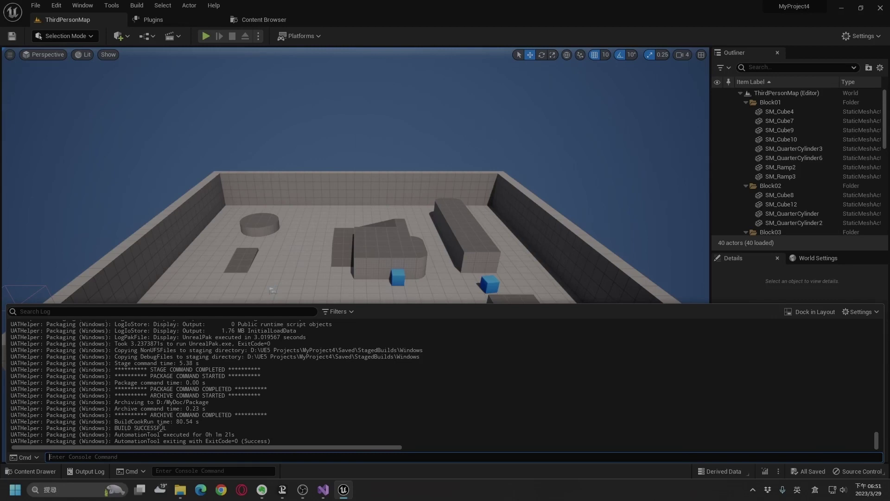
left_click(160, 428)
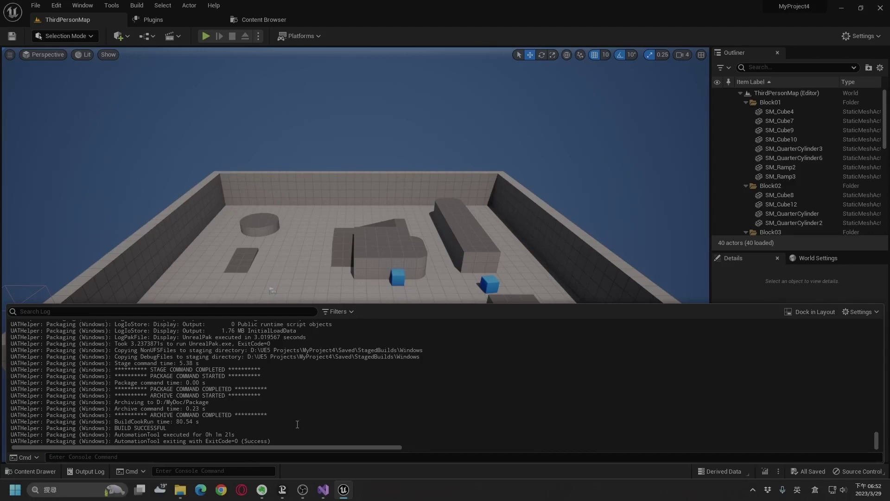
Run MyProject4.exe from the packaged Windows folder and allow it through the firewall on public networks.
left_click(48, 439)
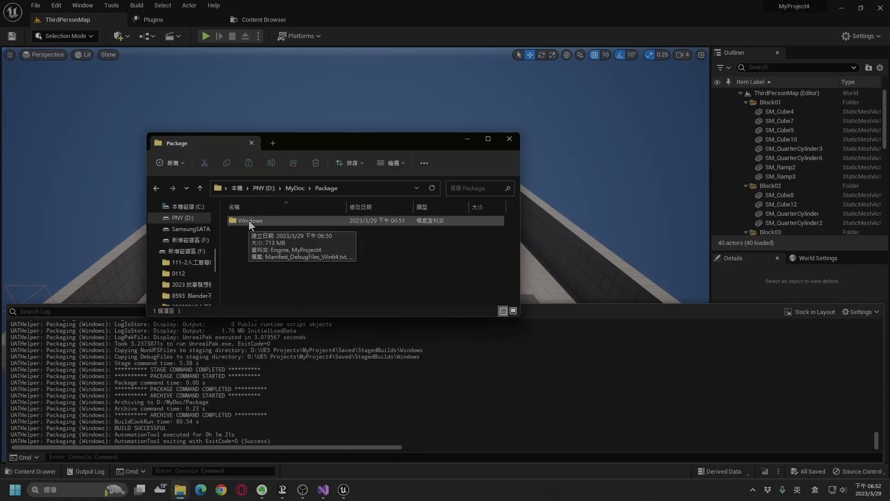
double_click(249, 220)
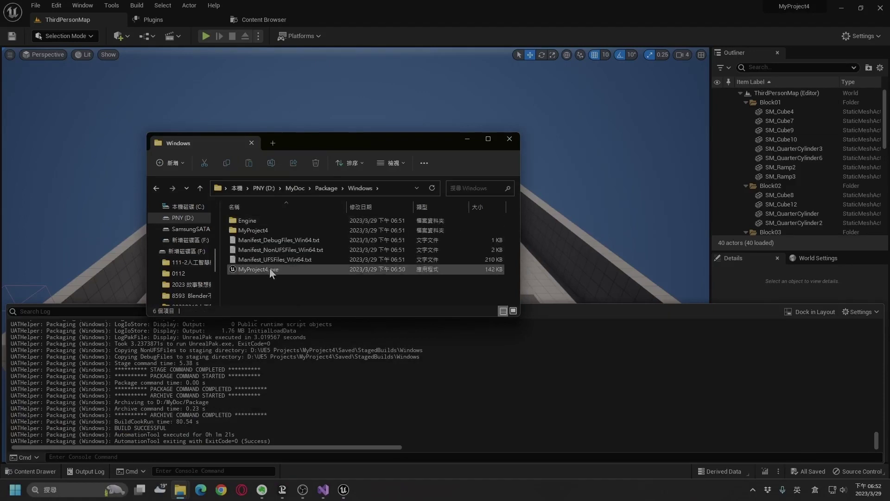
left_click(269, 268)
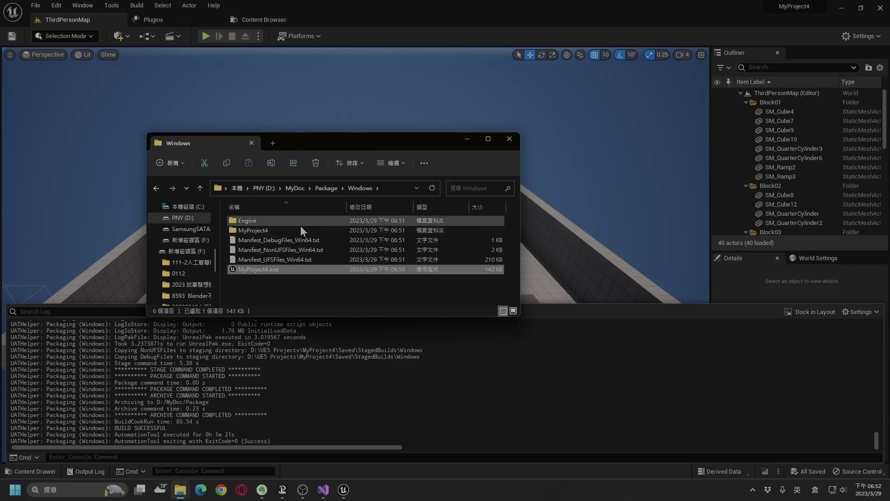
mouse_move(272, 272)
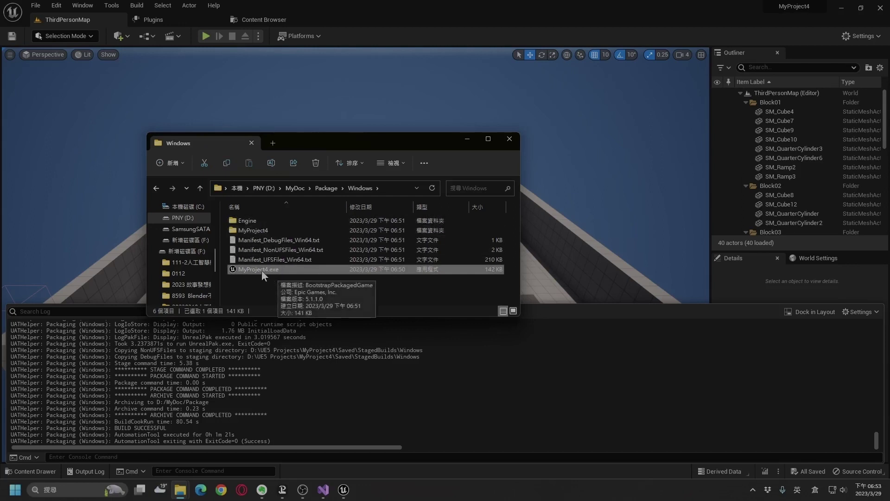
double_click(262, 270)
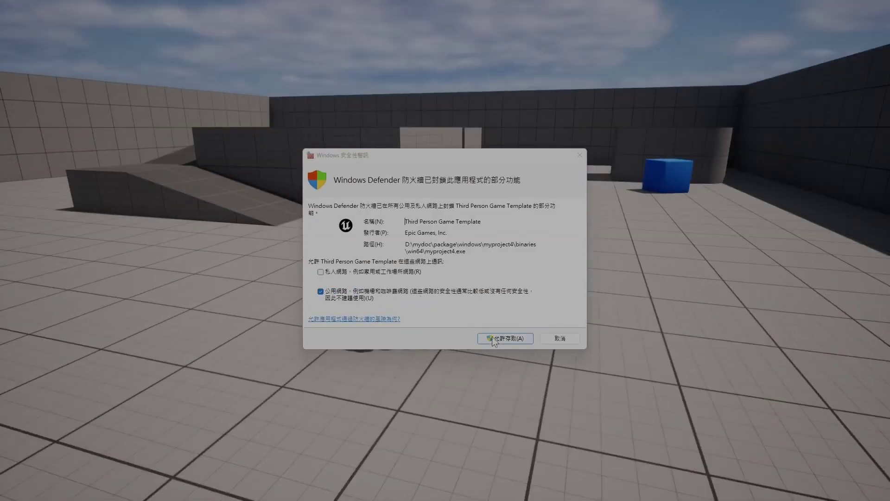
left_click(493, 339)
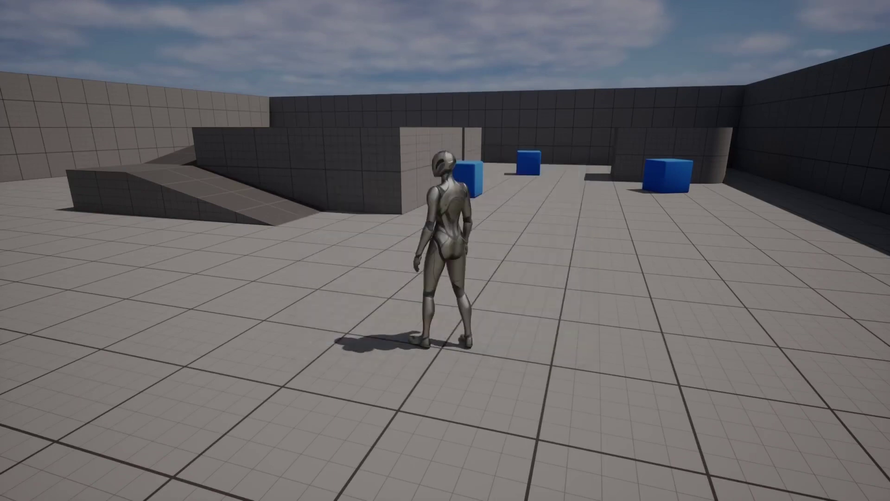
Walk the character around in the packaged game and close the game window.
key("w")
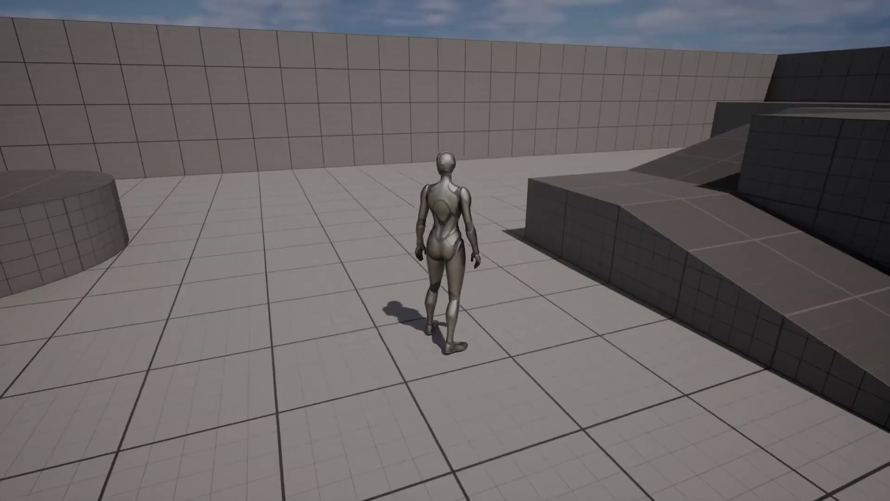
key("super")
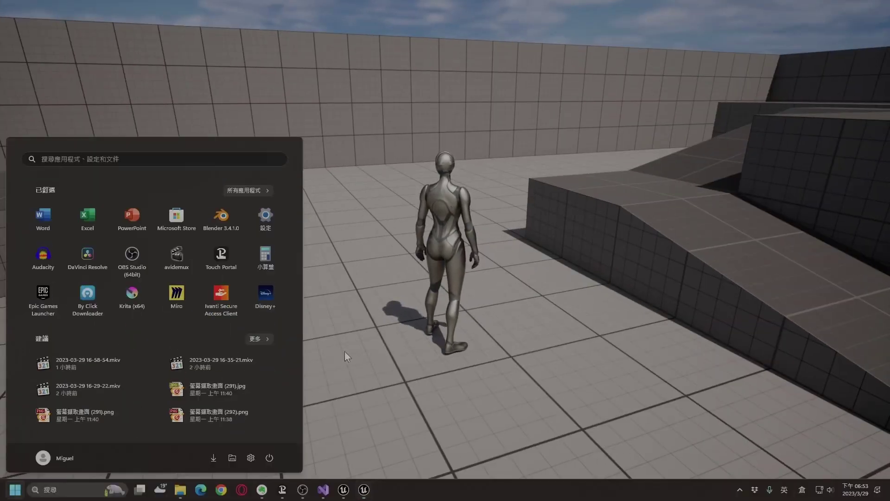
right_click(364, 489)
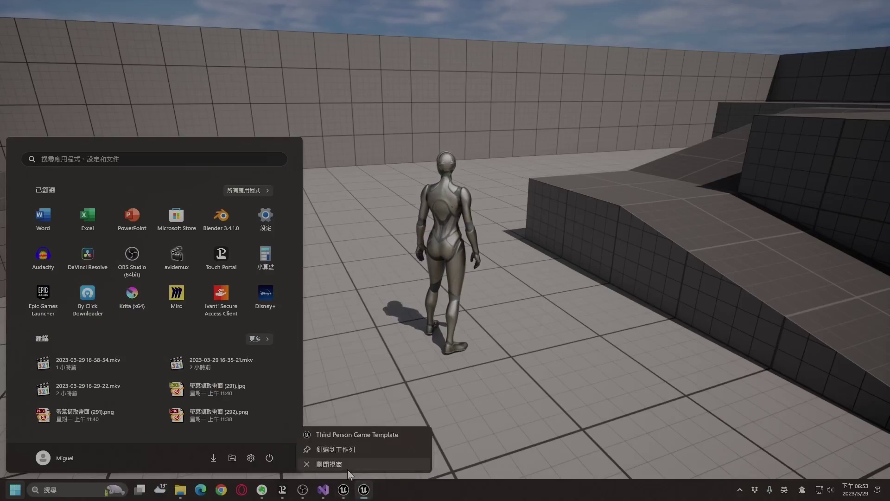
left_click(347, 469)
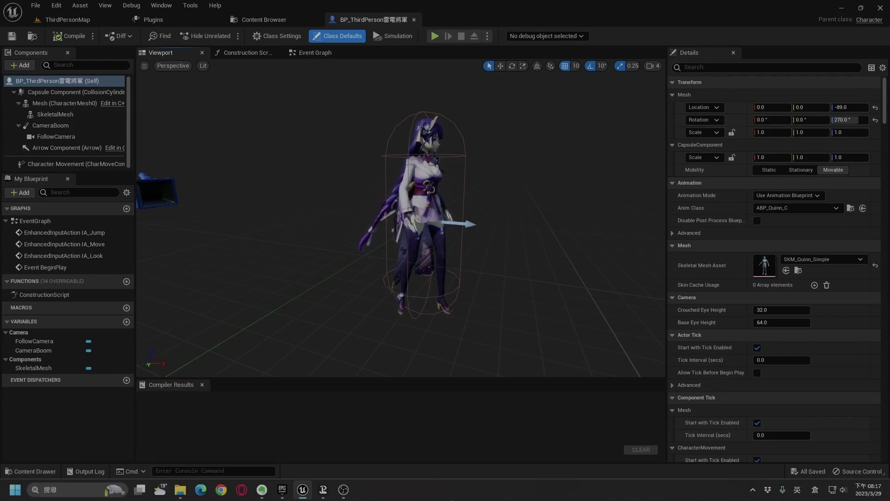
Play-test ThirdPersonMap in MyProject2 by walking the purple-haired character forward, and stop the play session.
left_click(73, 19)
left_click(205, 35)
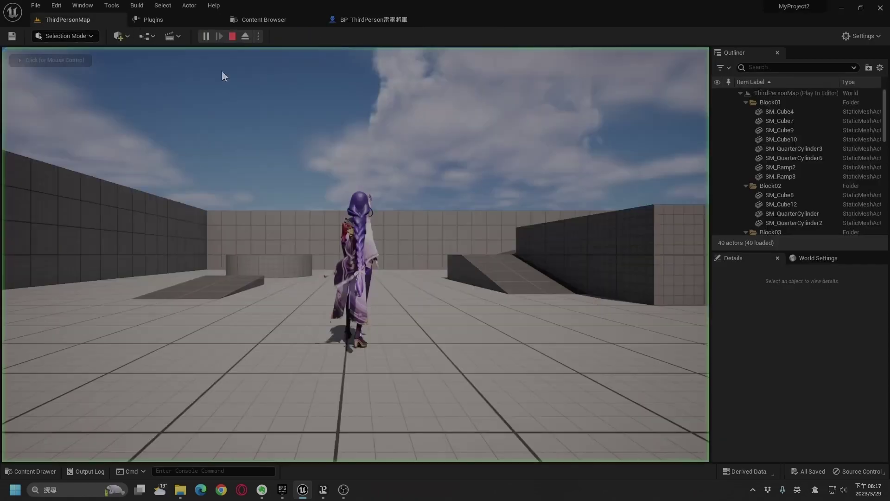
left_click(221, 76)
key("w")
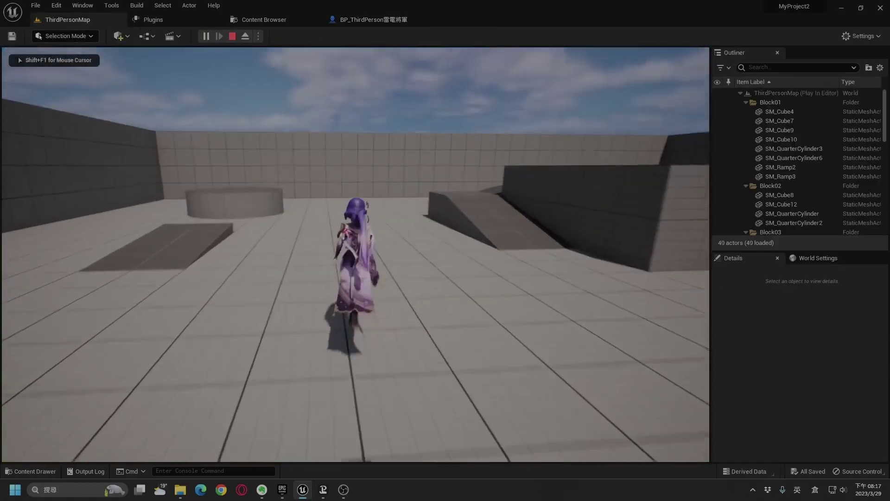
key("w")
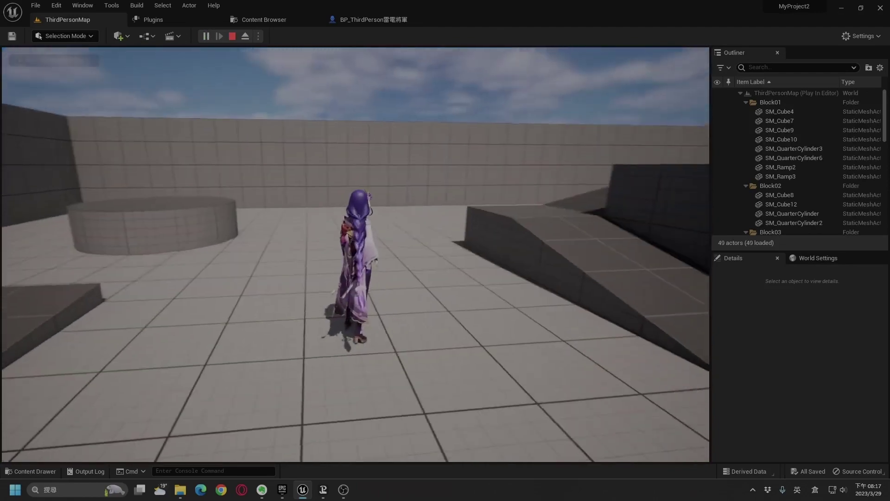
key("w")
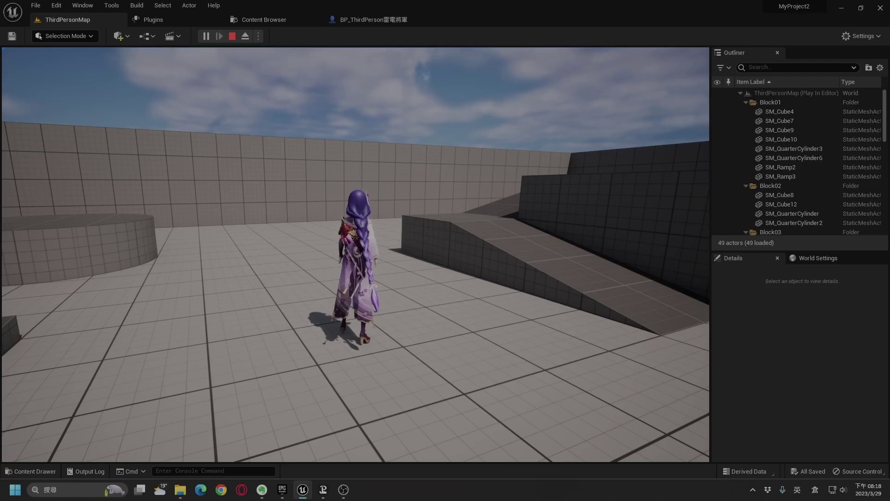
key("Escape")
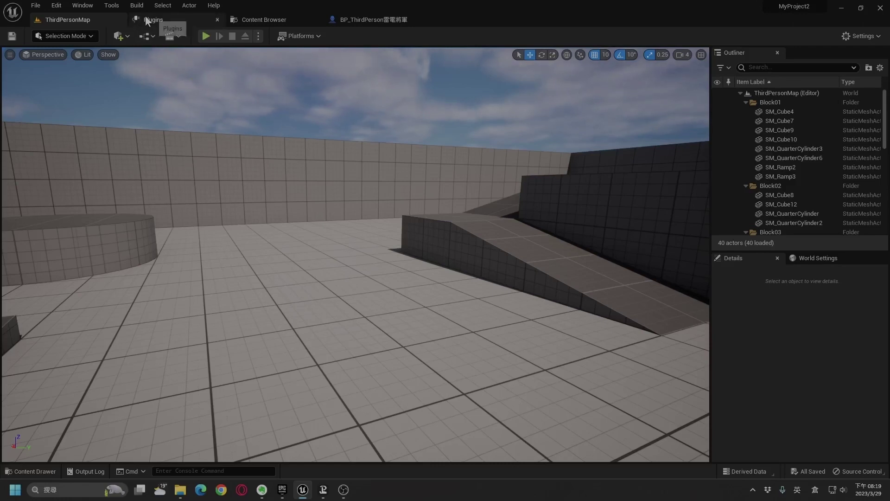
Disable the KawaiiPhysics plugin in MyProject2.
left_click(163, 20)
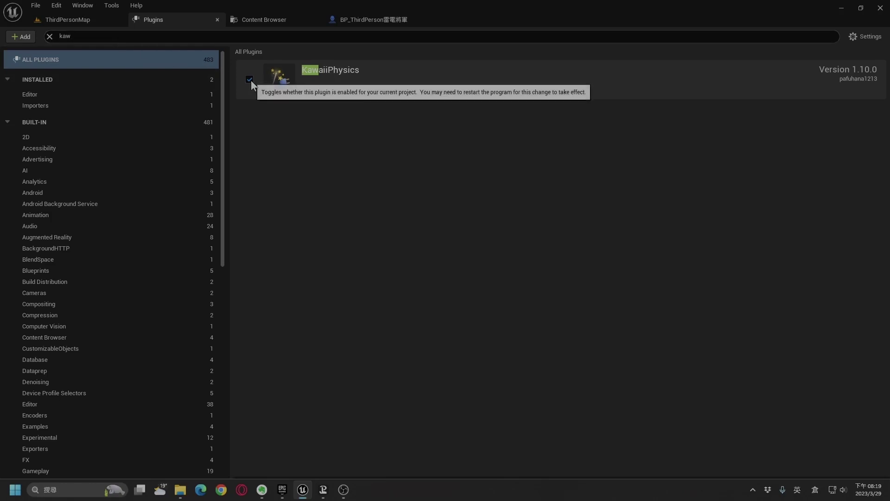
left_click(251, 80)
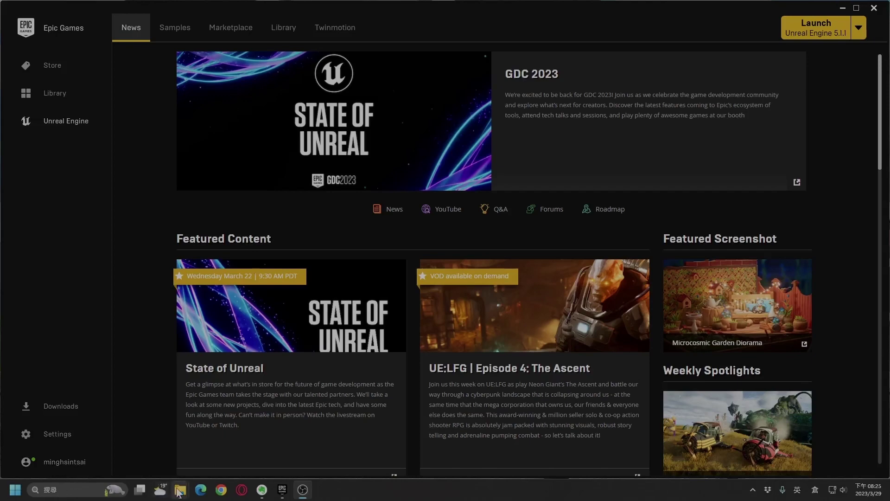
Copy the Plugins folder from KawaiiPhysics_5_1_20221203.zip into the MyProject2 project folder.
mouse_move(180, 489)
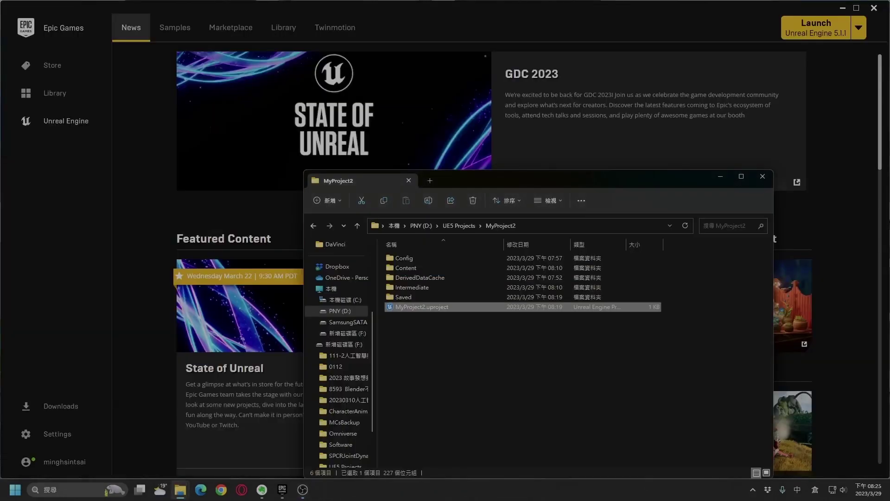
left_click(224, 441)
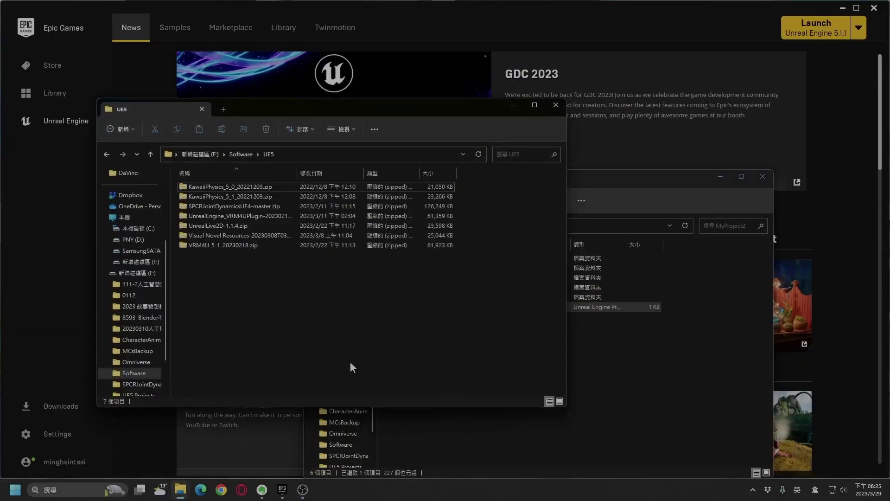
double_click(235, 199)
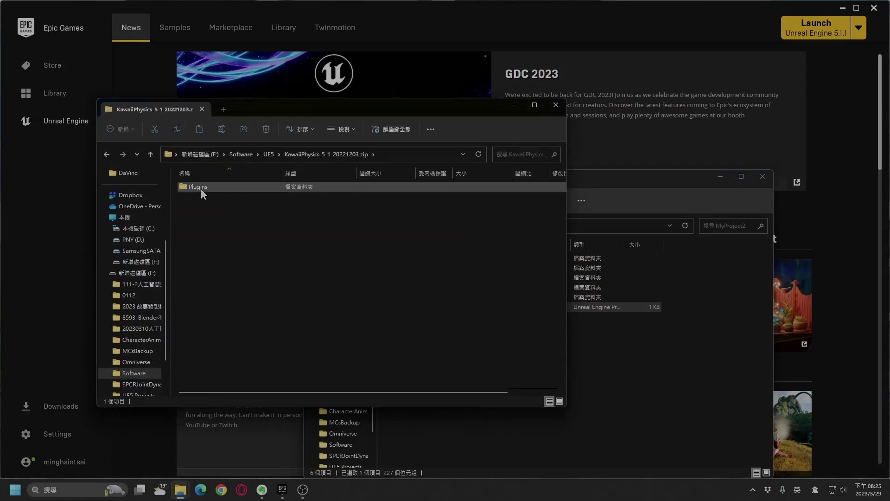
left_click_drag(202, 188, 625, 386)
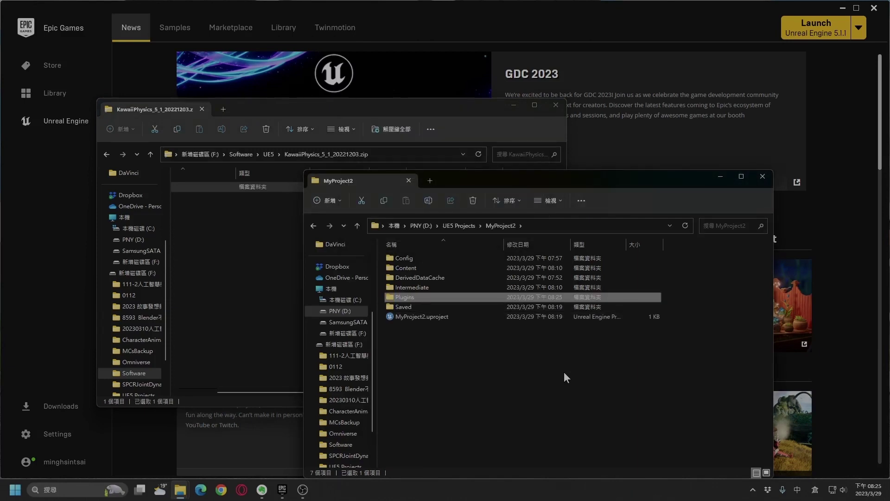
Open MyProject2.uproject and search its plugins for "kaw" to check that KawaiiPhysics is enabled.
left_click(432, 317)
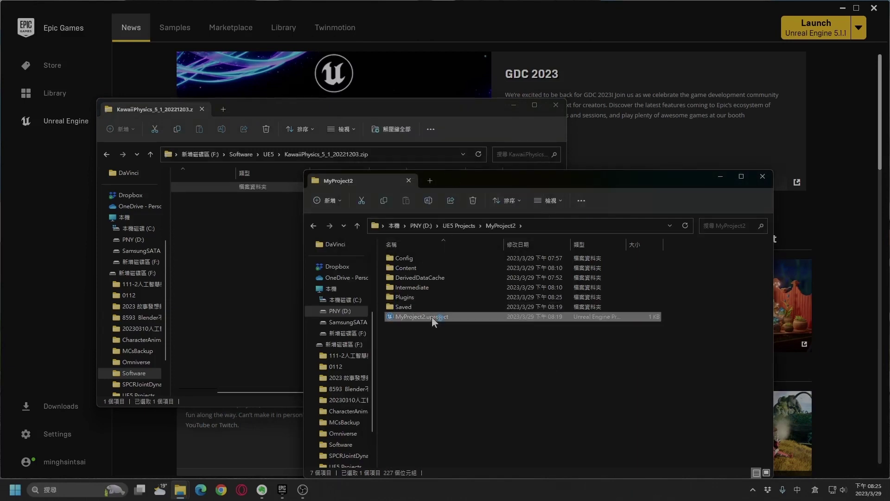
double_click(433, 316)
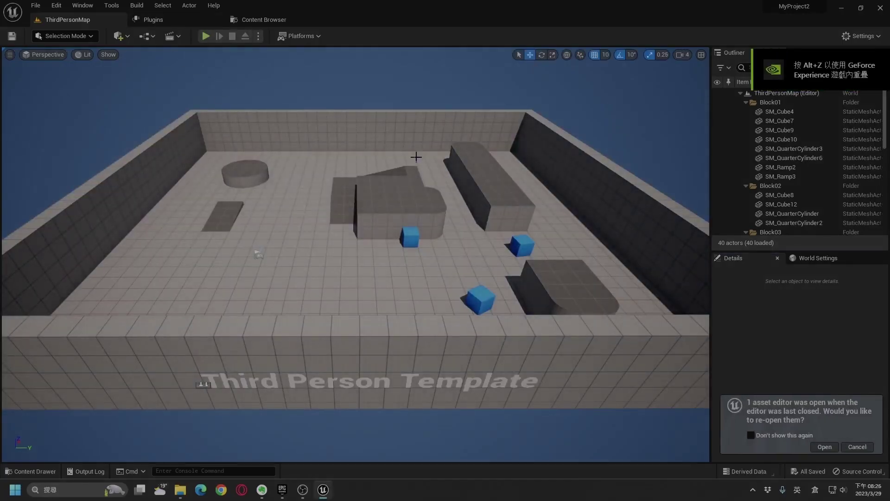
left_click(169, 18)
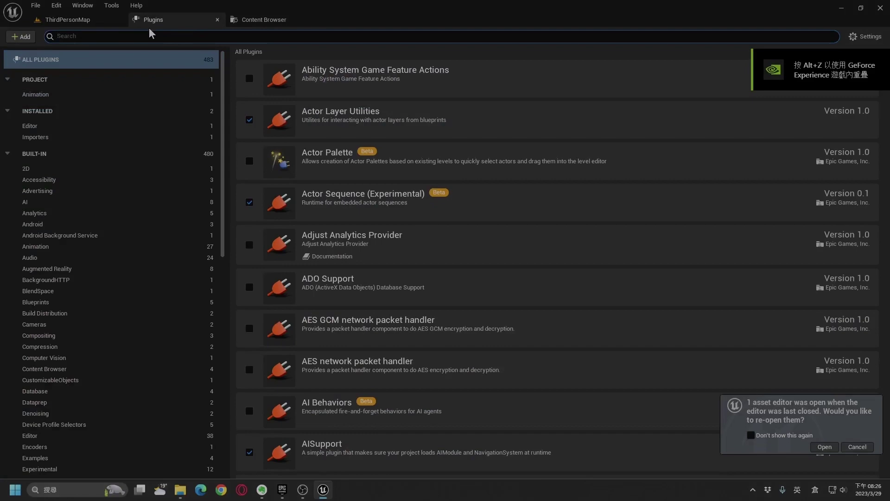
type("kaw")
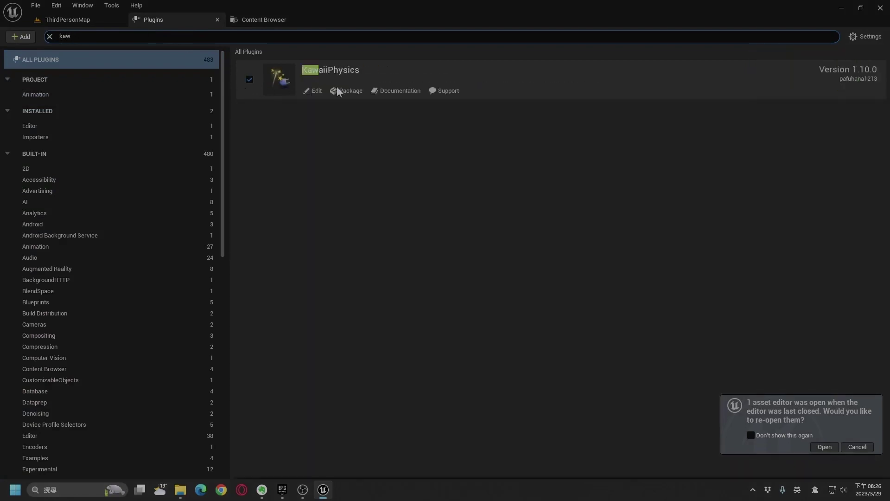
Restore the previously open asset editor, and add a C++ class MyClass with parent None to MyProject2 without editing its code.
left_click(825, 447)
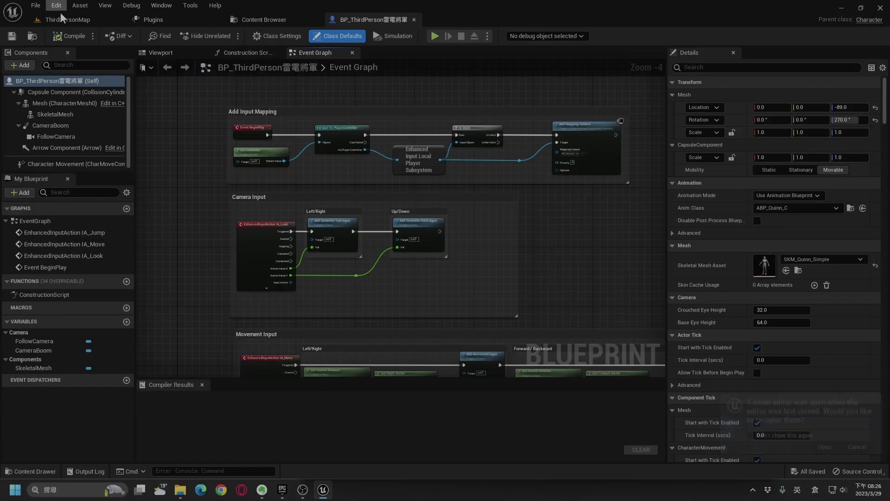
left_click(72, 21)
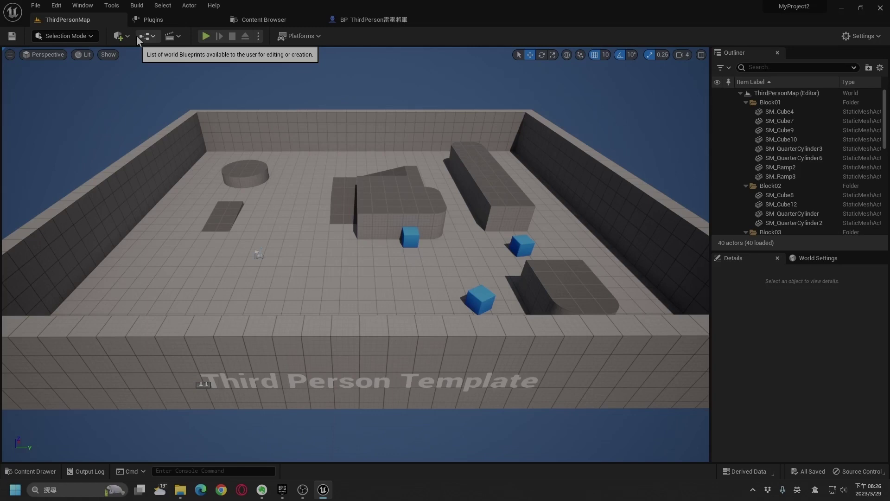
left_click(85, 6)
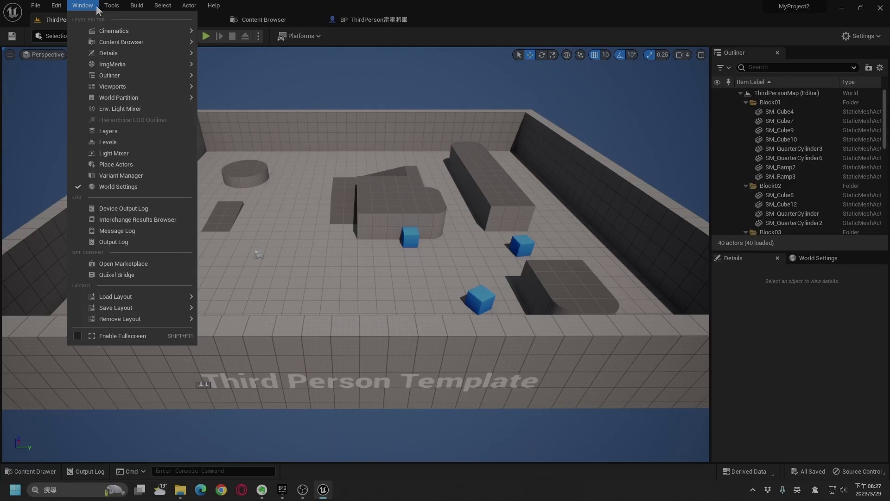
mouse_move(111, 9)
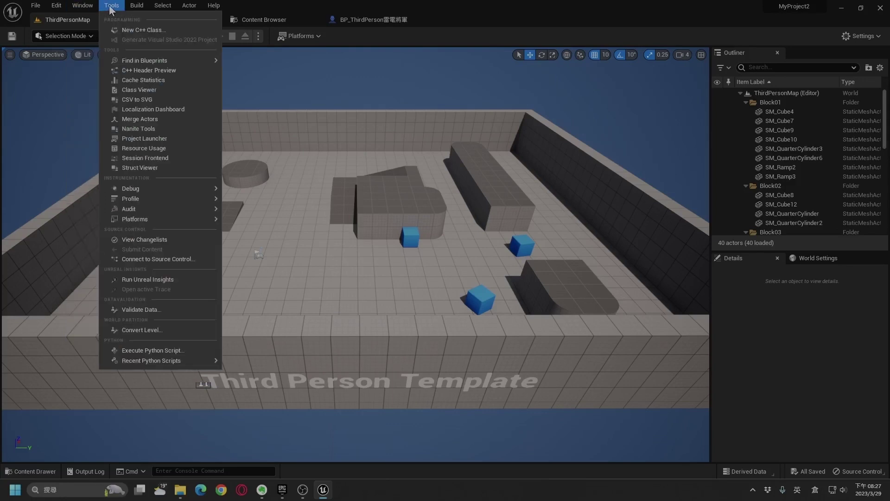
left_click(140, 31)
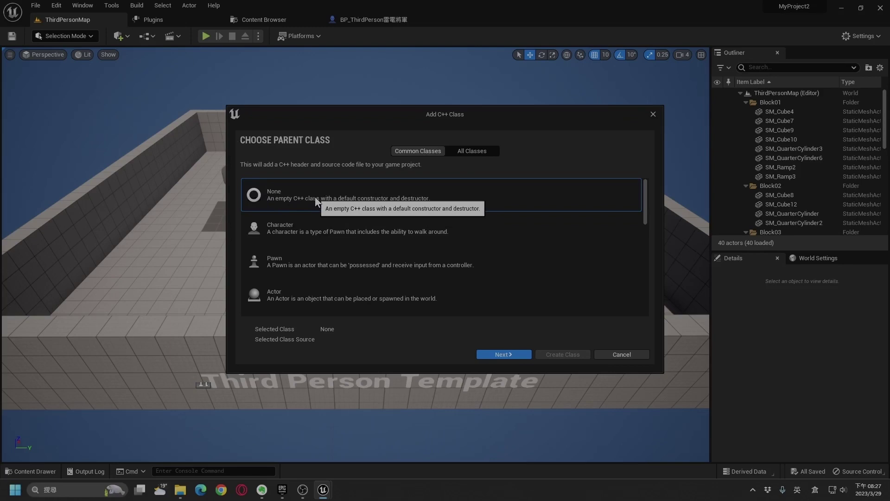
left_click(487, 356)
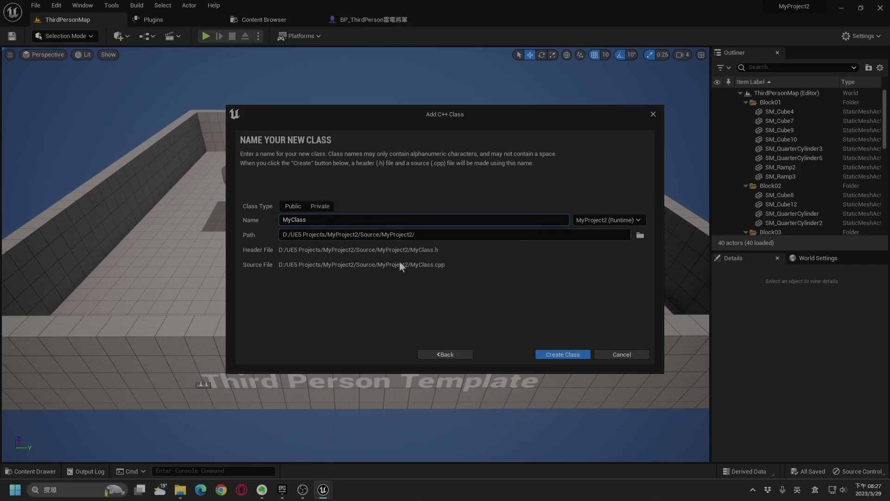
left_click(563, 354)
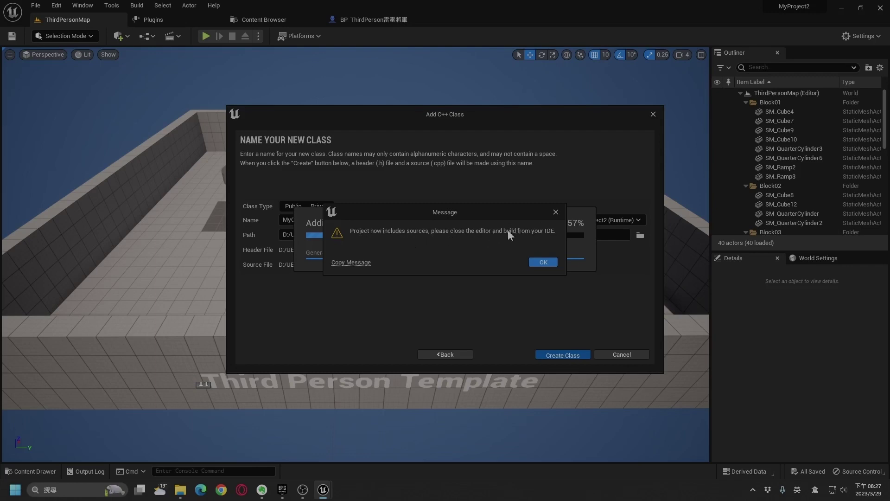
left_click(541, 260)
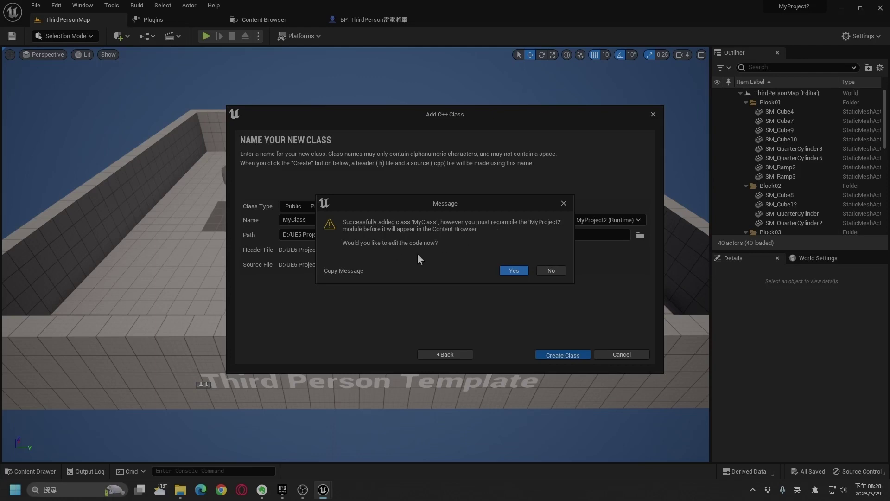
left_click(552, 270)
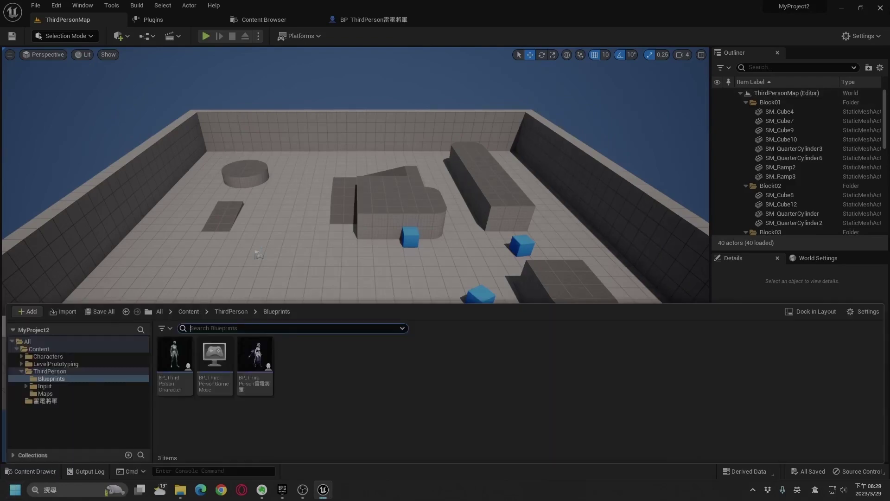
Restart MyProject2 with its missing module rebuilt, and restore the previously open blueprint editor before returning to ThirdPersonMap.
left_click(880, 8)
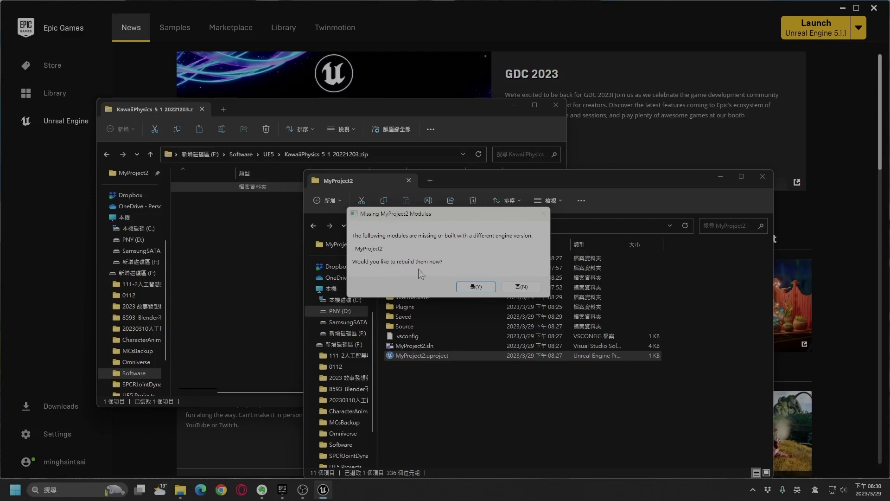
left_click(475, 287)
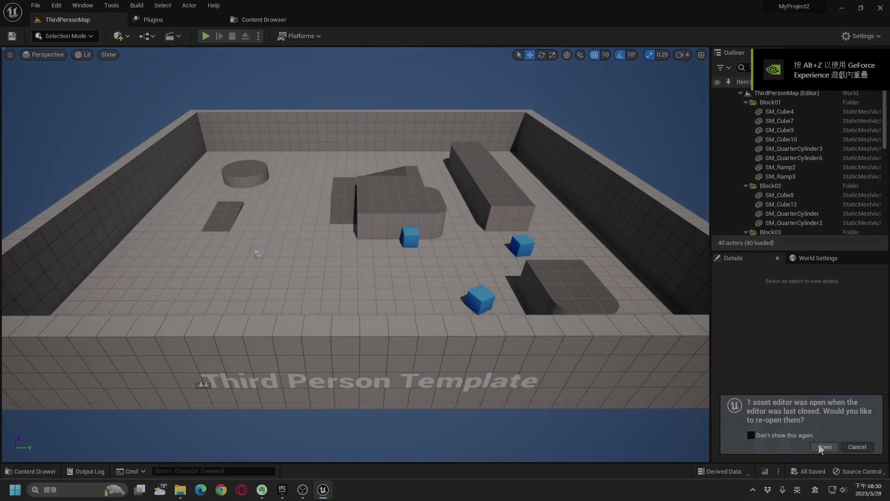
left_click(832, 449)
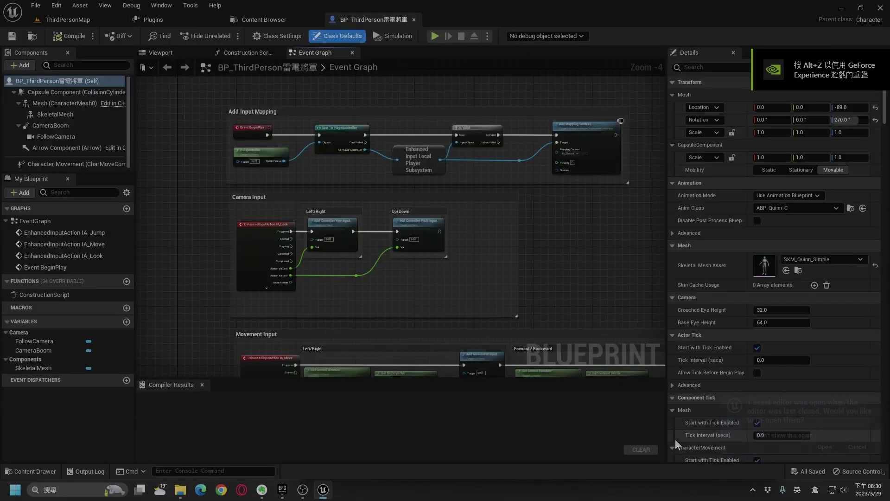
left_click(88, 20)
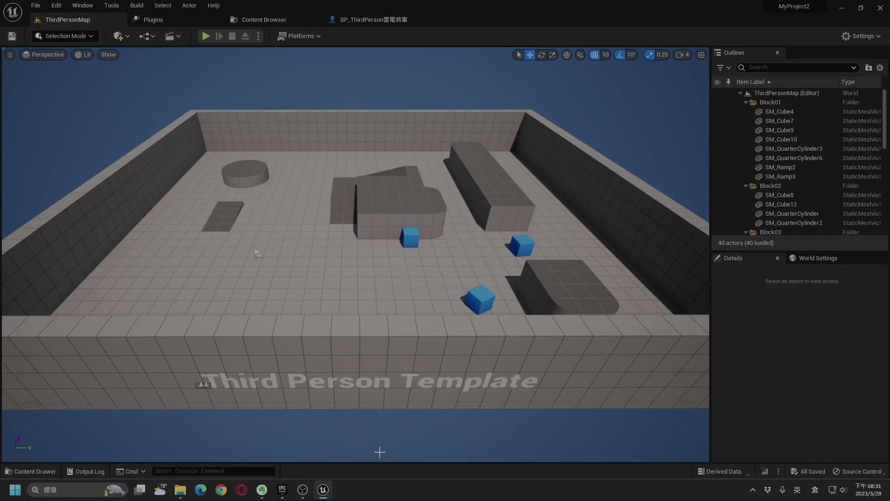
Package the project for Windows into a new 新增資料夾 subfolder inside D:\MyDoc\新增資料夾, and show the output log.
left_click(302, 38)
mouse_move(324, 162)
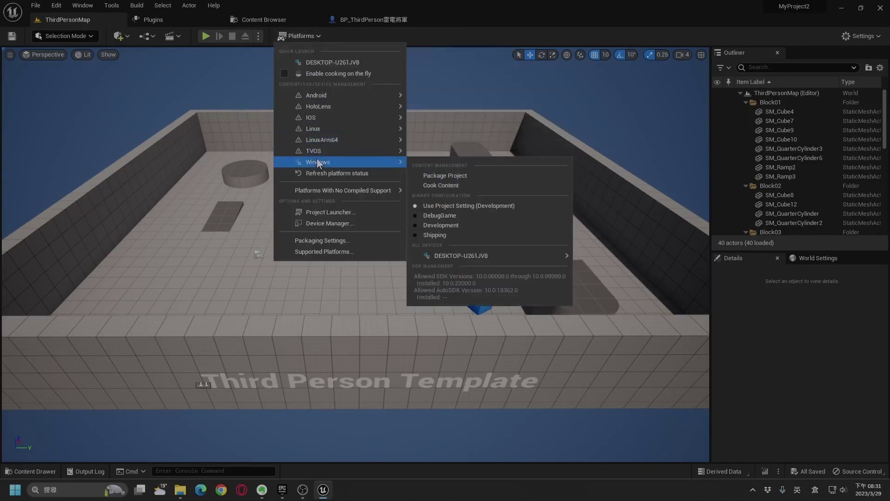
left_click(441, 176)
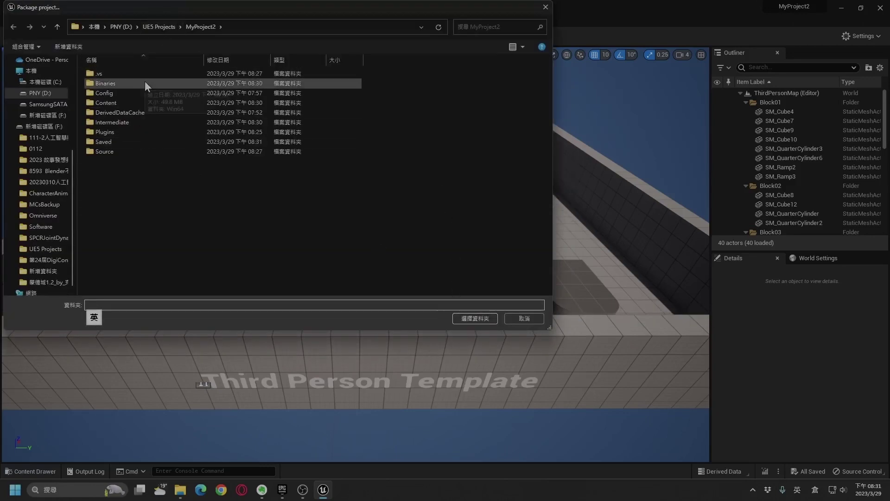
left_click(118, 26)
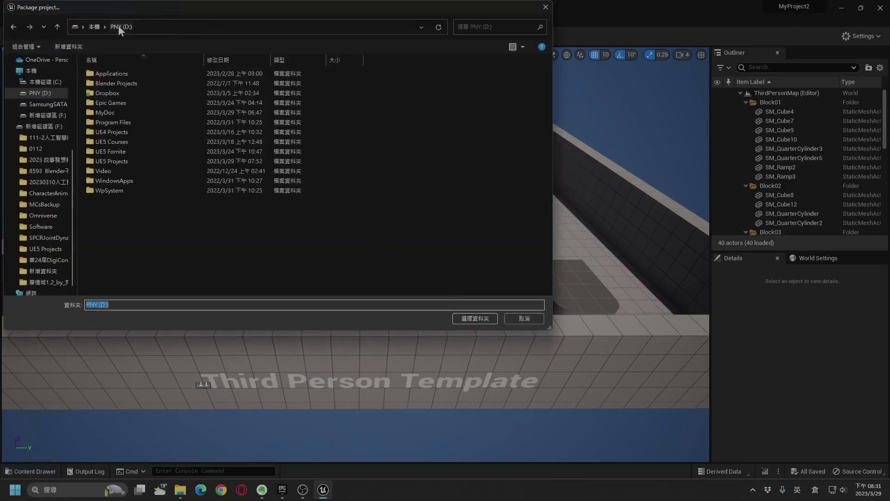
double_click(119, 112)
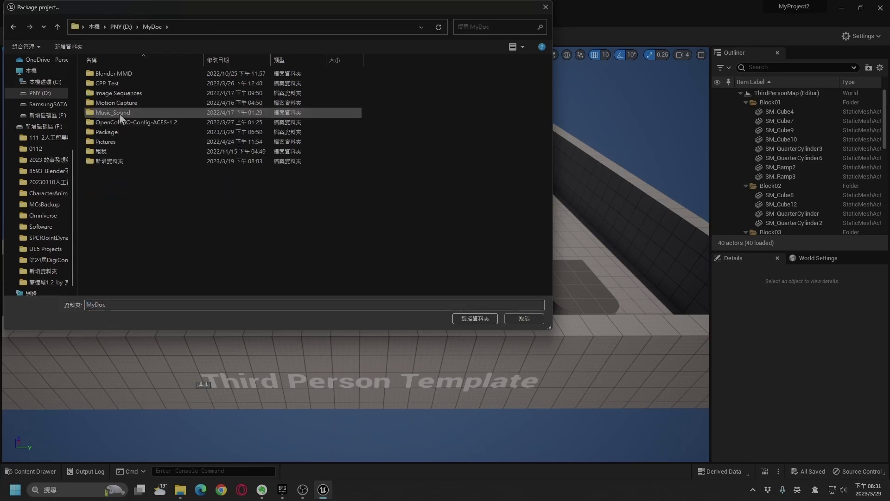
double_click(117, 161)
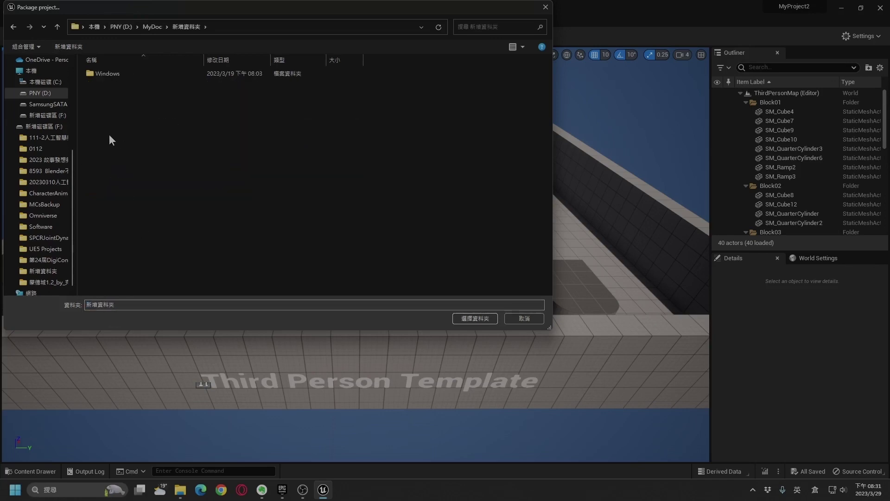
left_click(68, 46)
double_click(88, 82)
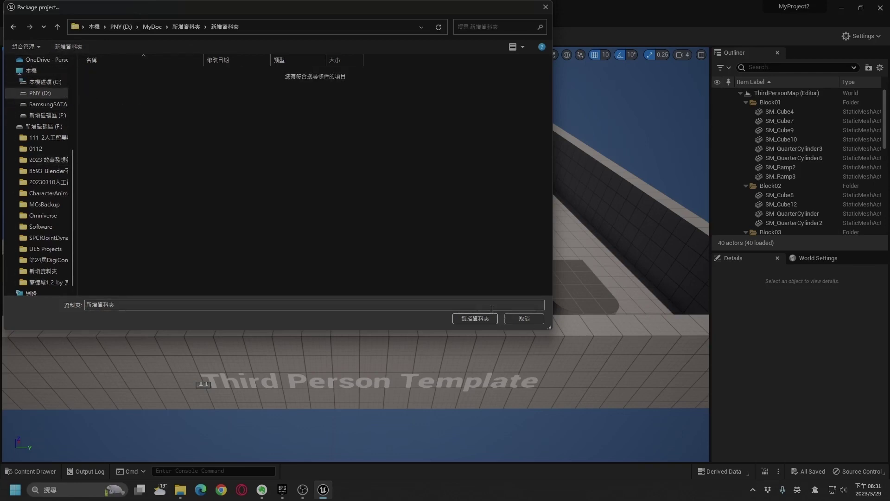
left_click(476, 318)
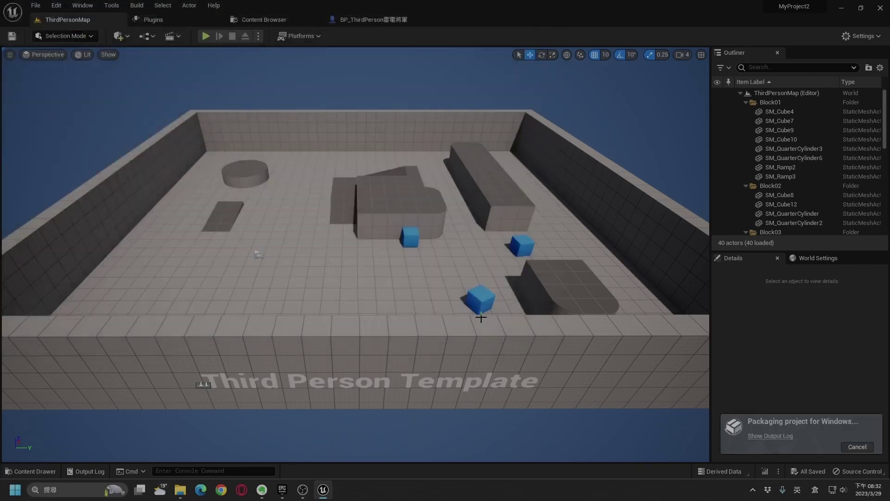
left_click(770, 436)
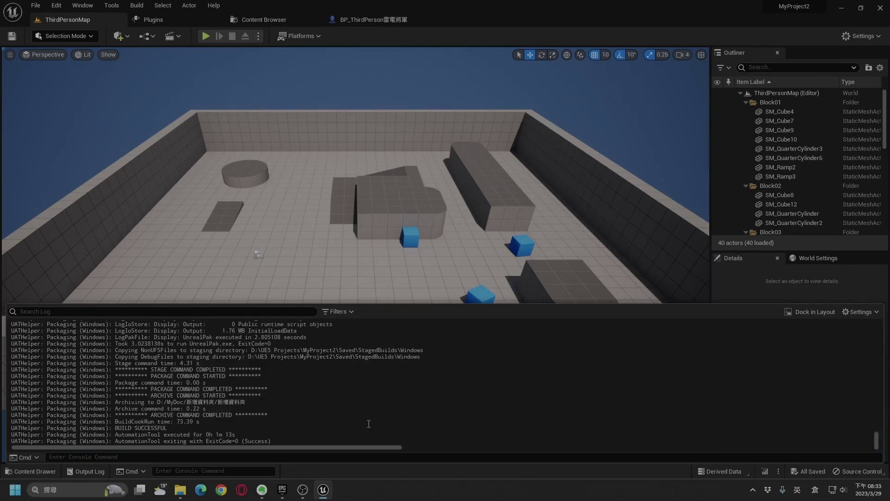
Run MyProject2.exe from the packaged Windows folder and allow it through the firewall on public networks.
mouse_move(180, 490)
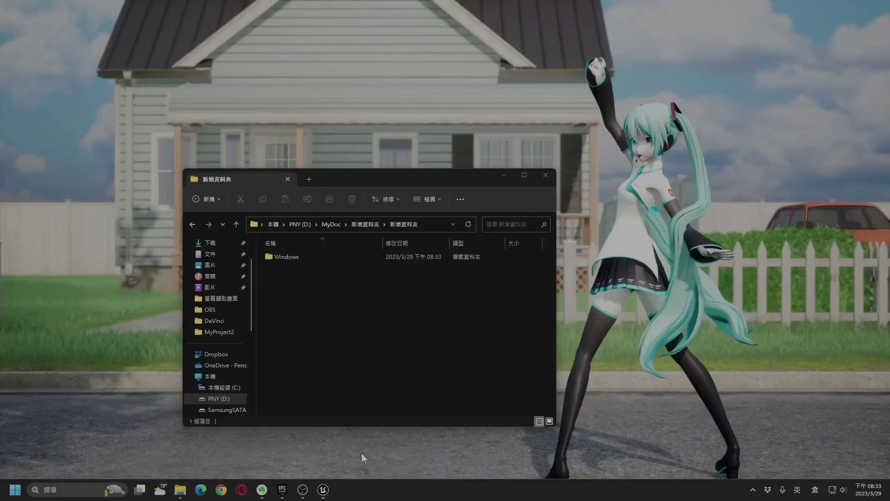
left_click(361, 454)
double_click(296, 258)
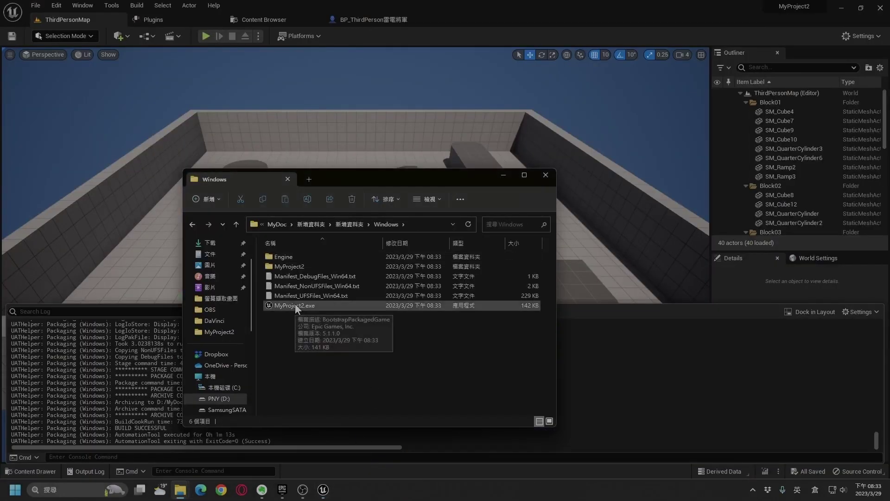
left_click(296, 306)
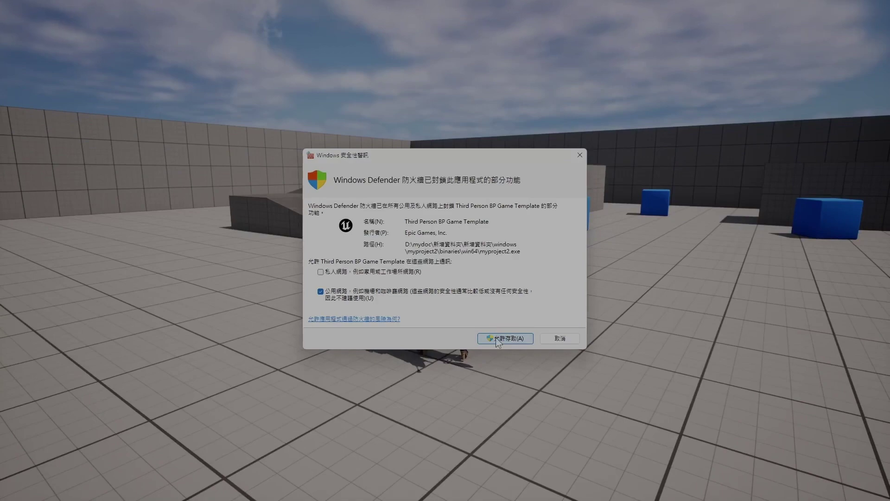
left_click(503, 338)
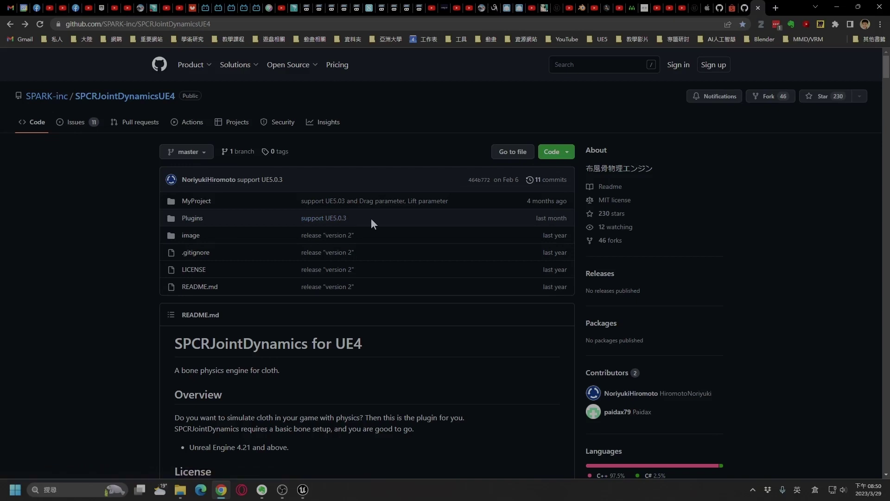
In the browser, view the Plugins folder of the SPCRJointDynamicsUE4 repository and the VRM4U repository on GitHub.
left_click(194, 219)
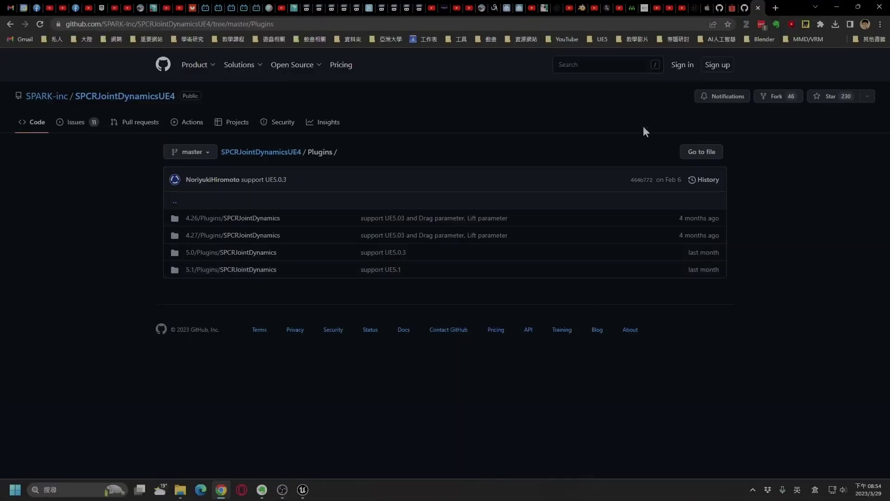
left_click(743, 8)
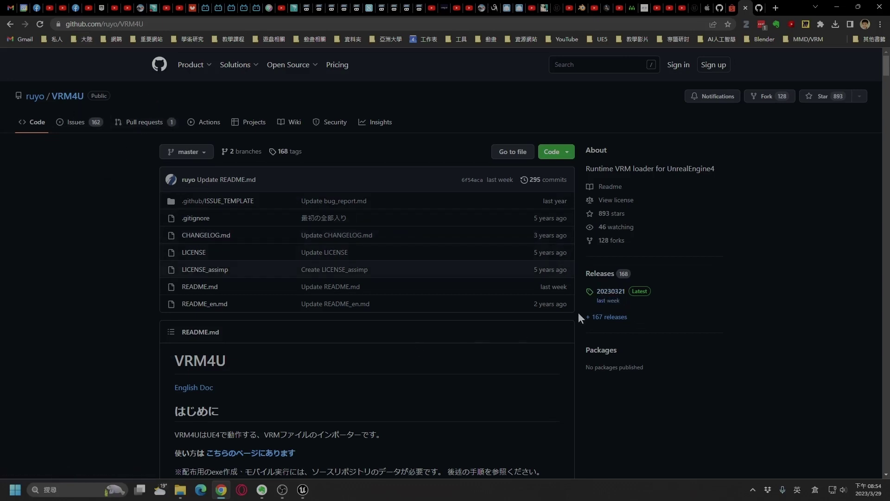
Examine the VRM4U folder inside the Plugins folder of VRM4U_5_1_20230321.zip in F:\Software\UE5.
mouse_move(181, 495)
left_click(199, 460)
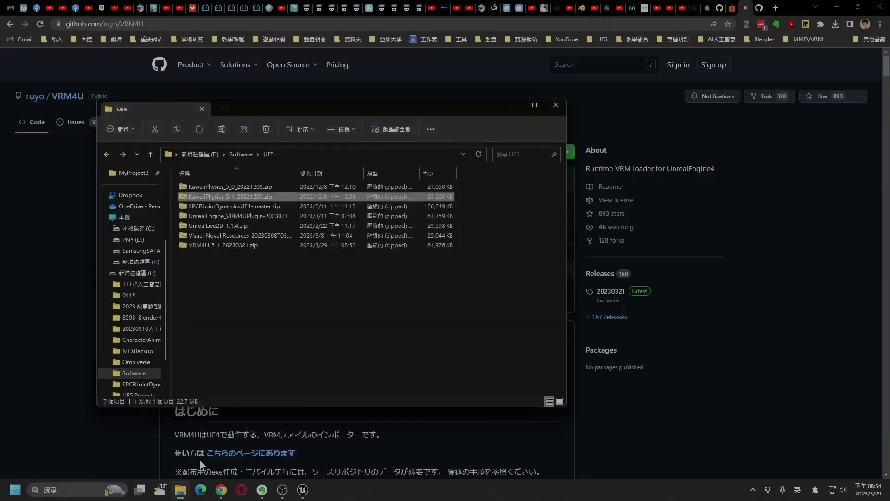
double_click(210, 243)
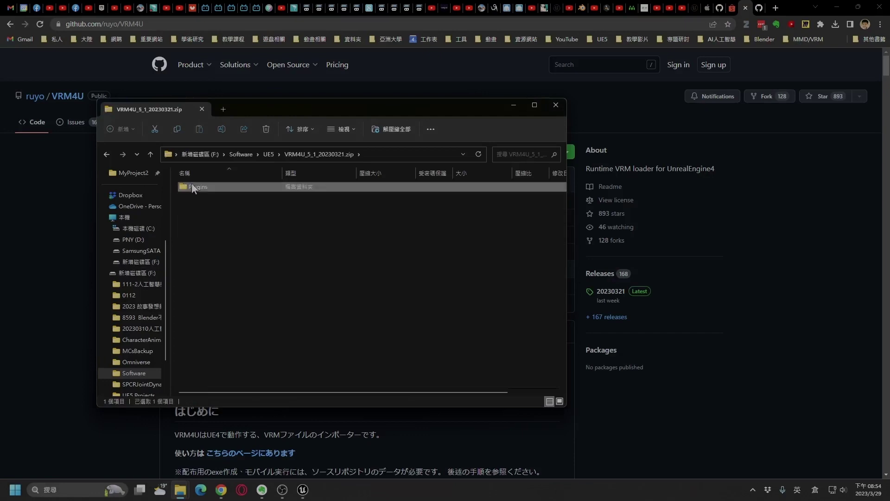
double_click(192, 185)
double_click(201, 187)
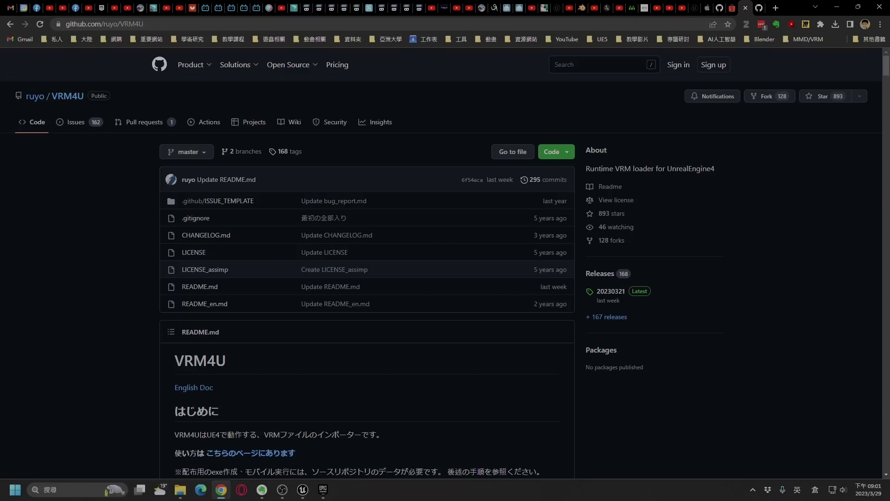
Open the UnrealEngine_VRM4UPlugin repository page and sign in to GitHub with the prefilled username and password.
left_click(757, 13)
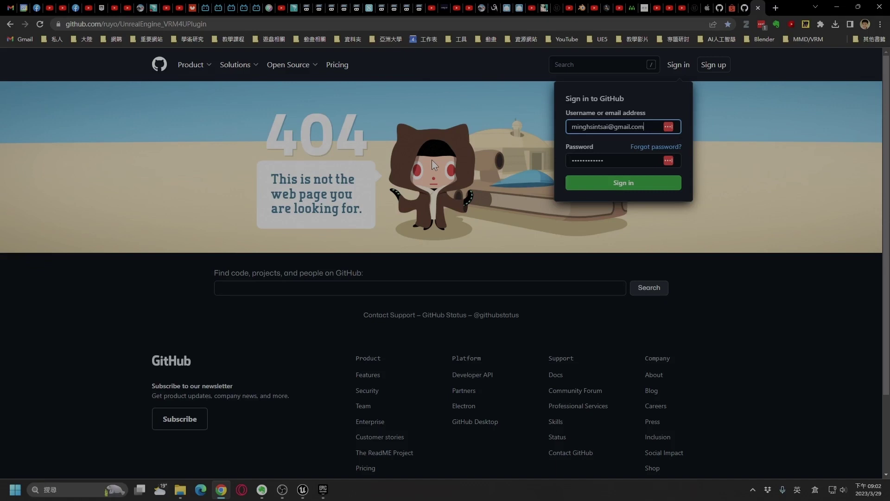
left_click(628, 185)
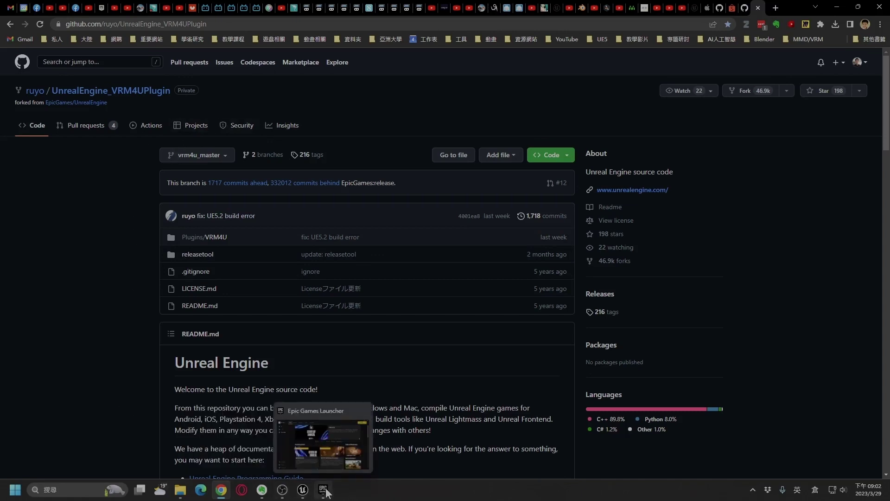
From the Epic Games Launcher, open account management and examine the linked third-party accounts, including the GitHub connection.
left_click(319, 462)
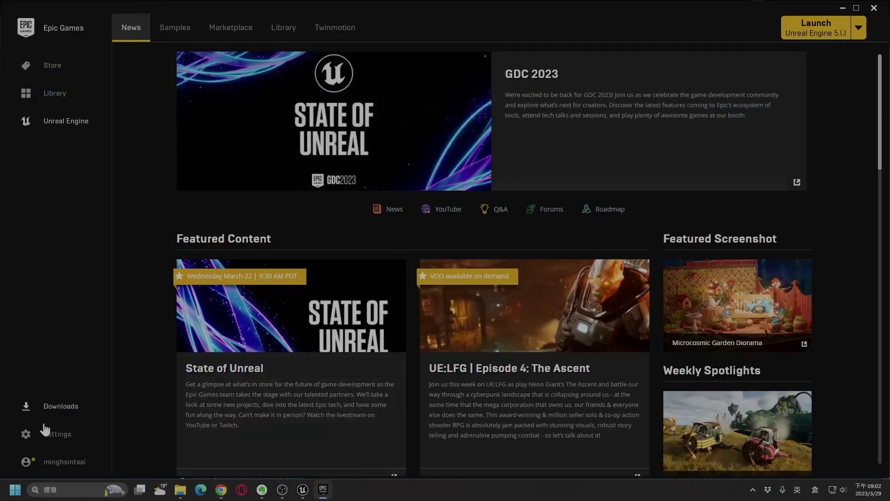
left_click(55, 461)
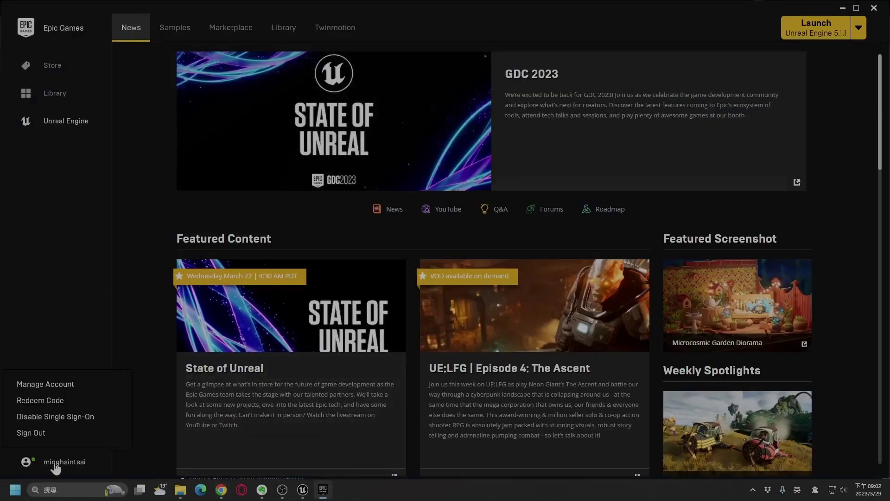
left_click(69, 385)
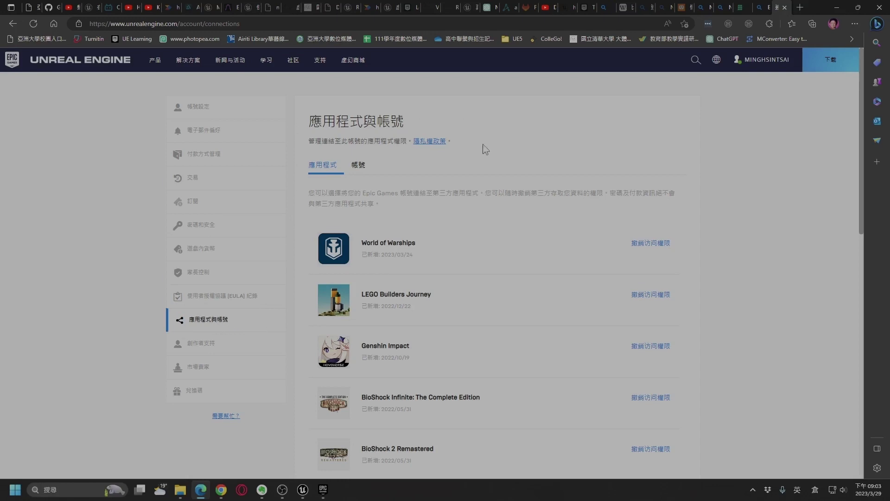
left_click(359, 166)
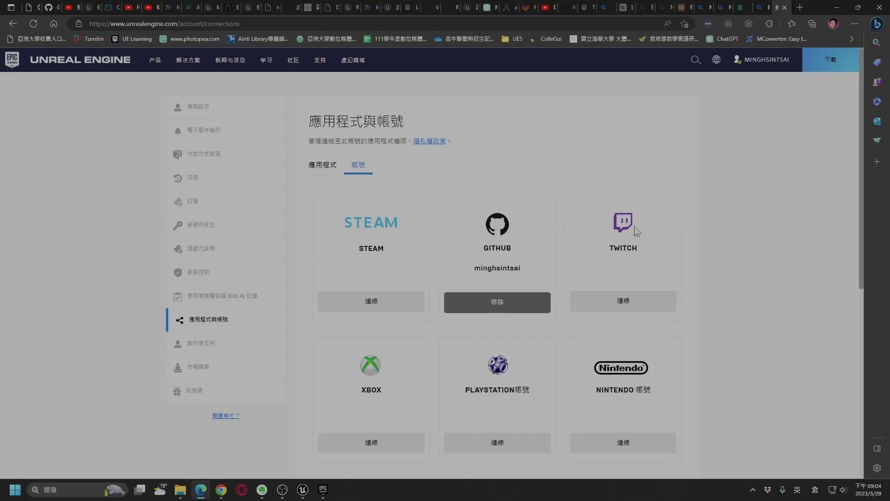
scroll(515, 279, "down", 3)
scroll(515, 284, "up", 2)
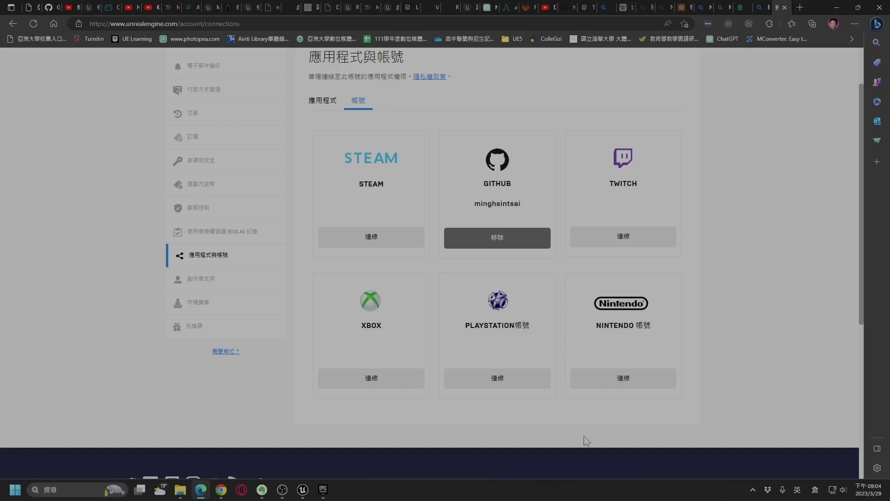
Back in Chrome, download the 20230321 tag of UnrealEngine_VRM4UPlugin as a zip.
left_click(222, 492)
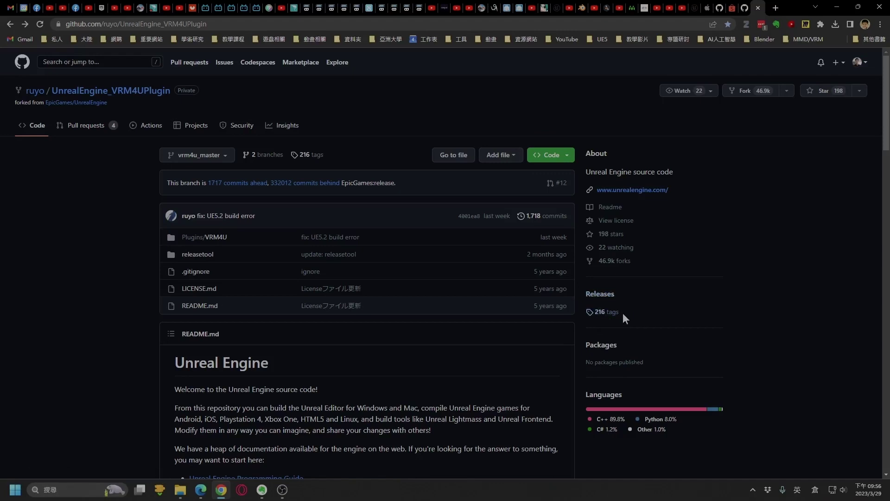
left_click(607, 312)
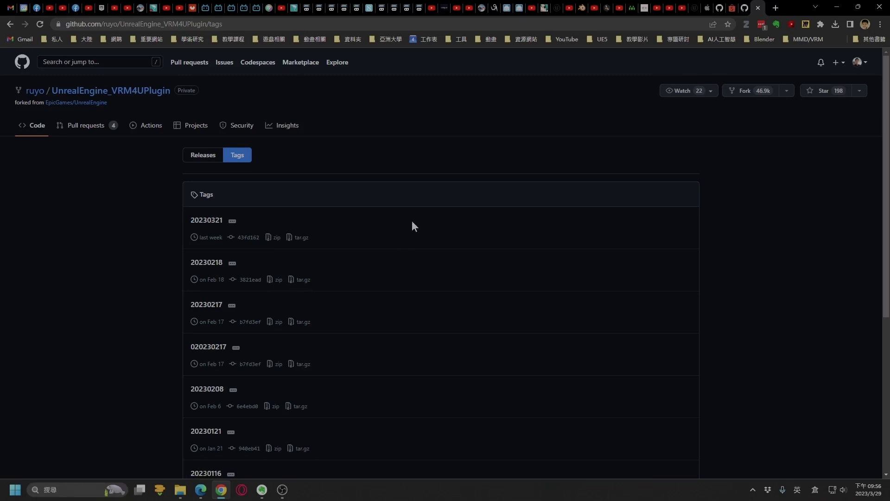
left_click(272, 240)
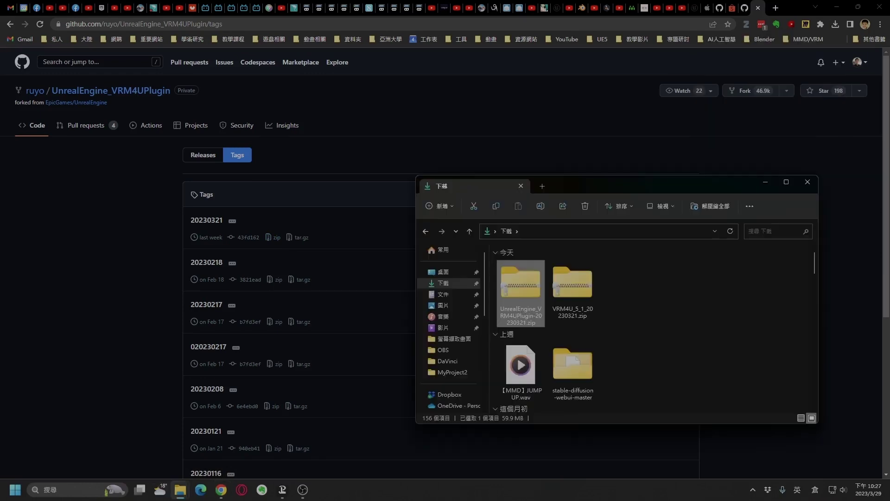
Examine the contents of the Plugins\VRM4U folder inside the downloaded UnrealEngine_VRM4UPlugin-20230321.zip.
double_click(521, 297)
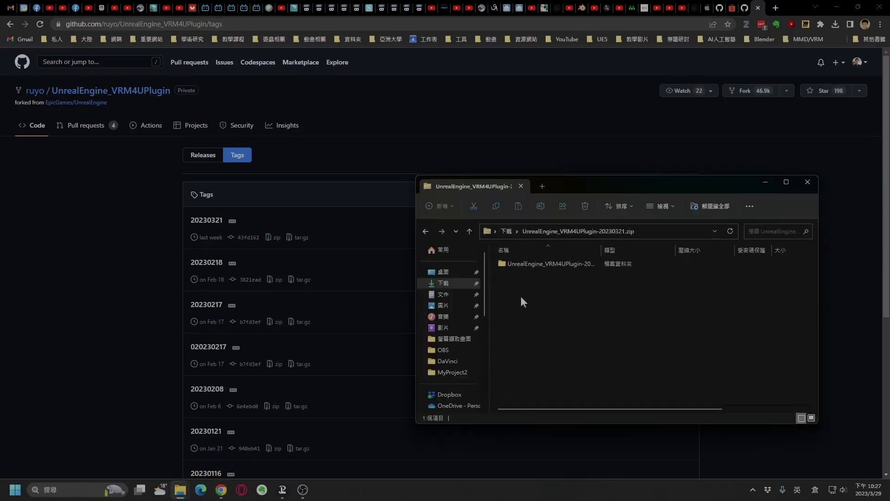
double_click(536, 264)
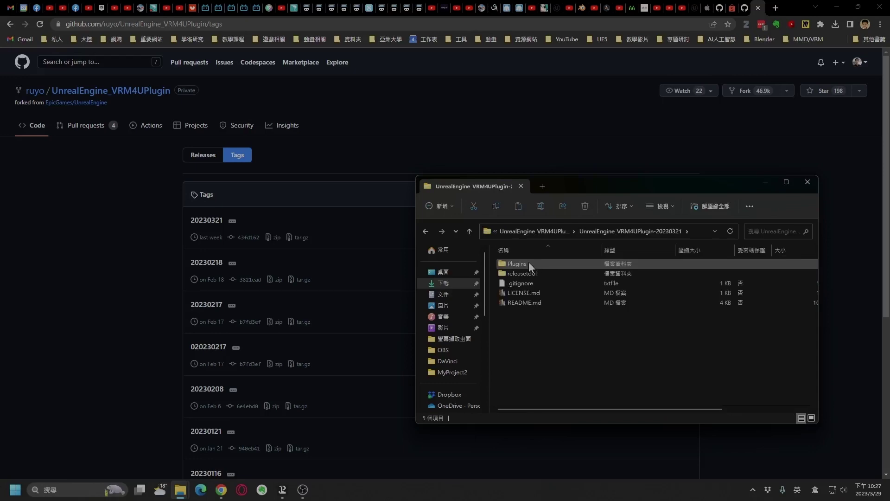
double_click(529, 262)
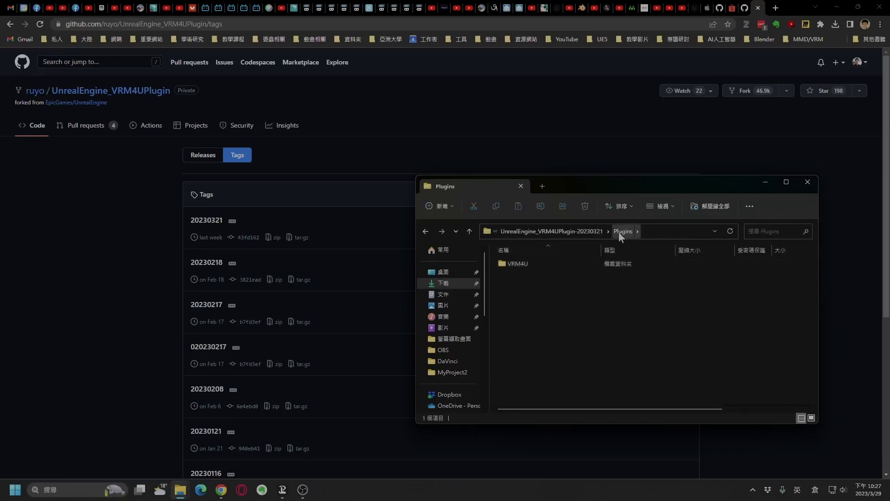
double_click(540, 265)
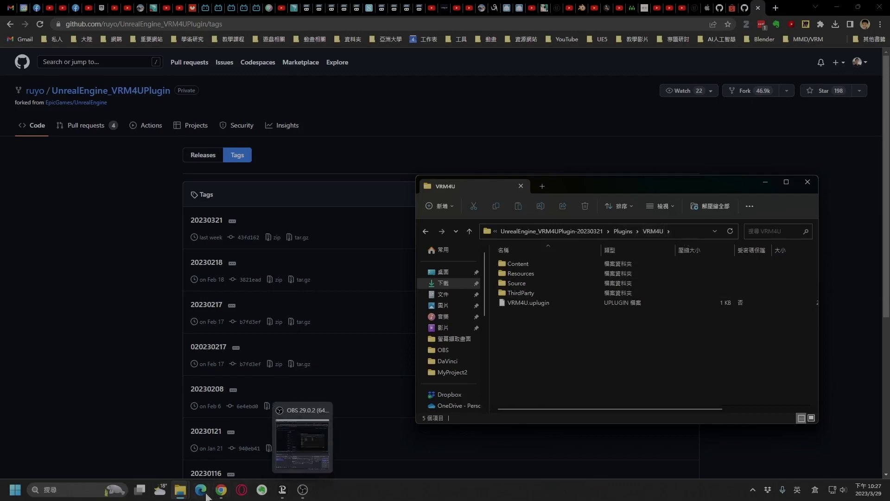
Copy the VRM4U folder from the zip's Plugins folder into D:\UE5 Projects\MyProject2\Plugins.
mouse_move(182, 493)
left_click(266, 408)
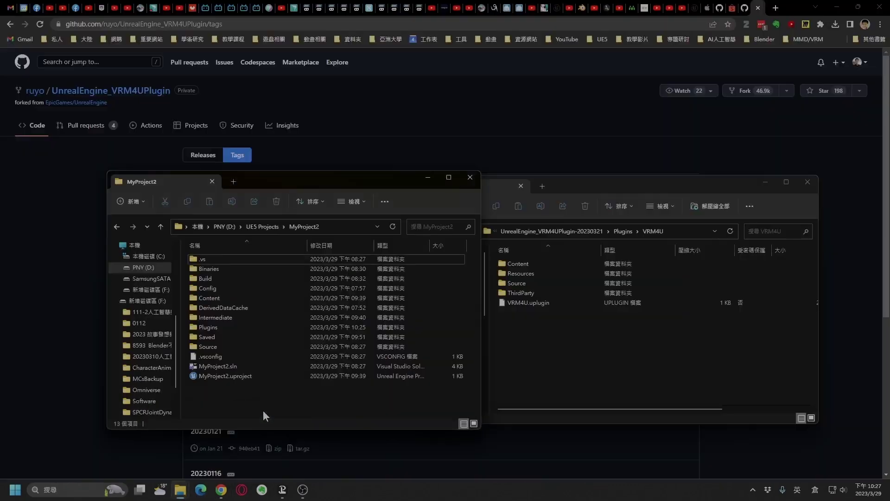
left_click(207, 327)
double_click(207, 327)
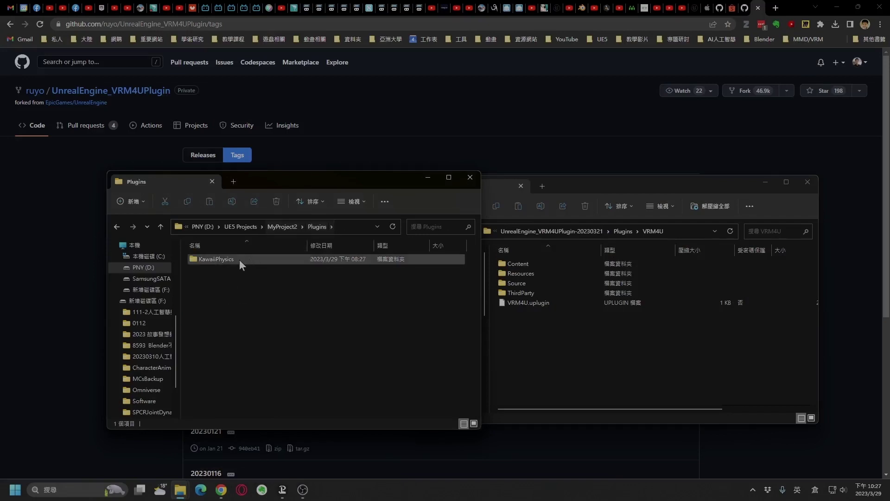
left_click(572, 345)
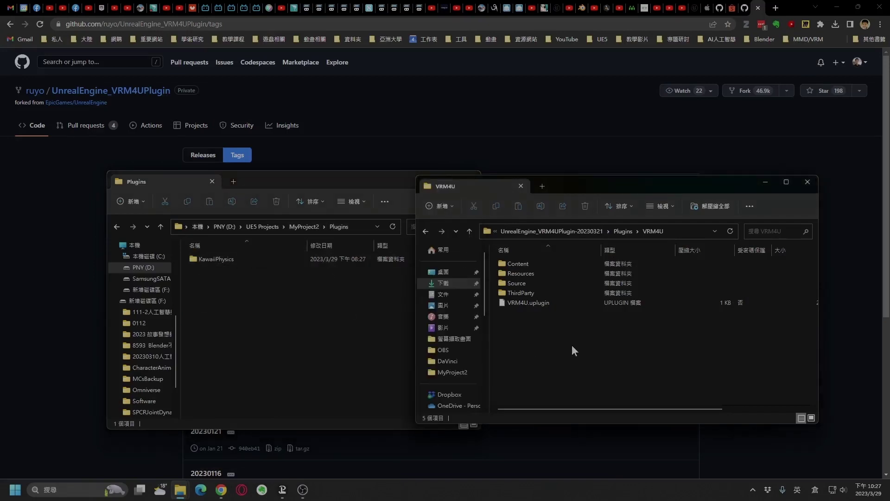
left_click(622, 232)
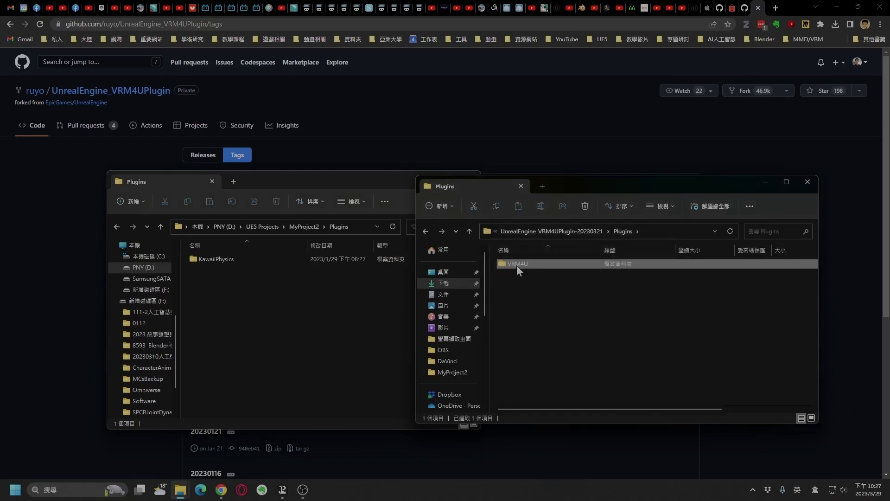
left_click_drag(516, 266, 292, 339)
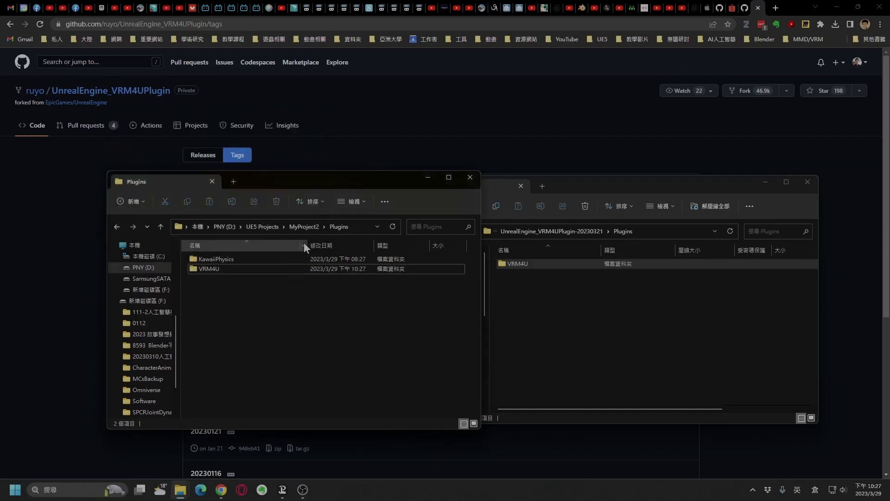
Open MyProject2.uproject, enable the VRM4U plugin, and restart the editor with the missing VRM4U modules rebuilt.
left_click(304, 226)
left_click(216, 377)
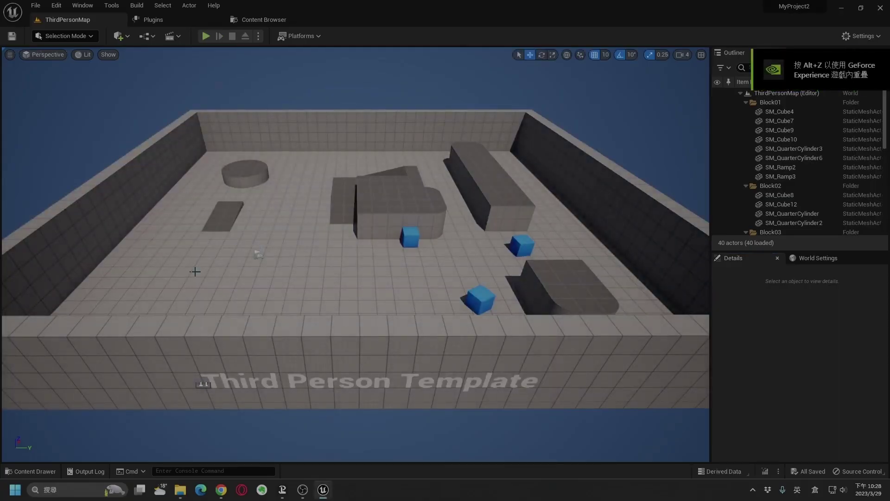
left_click(175, 18)
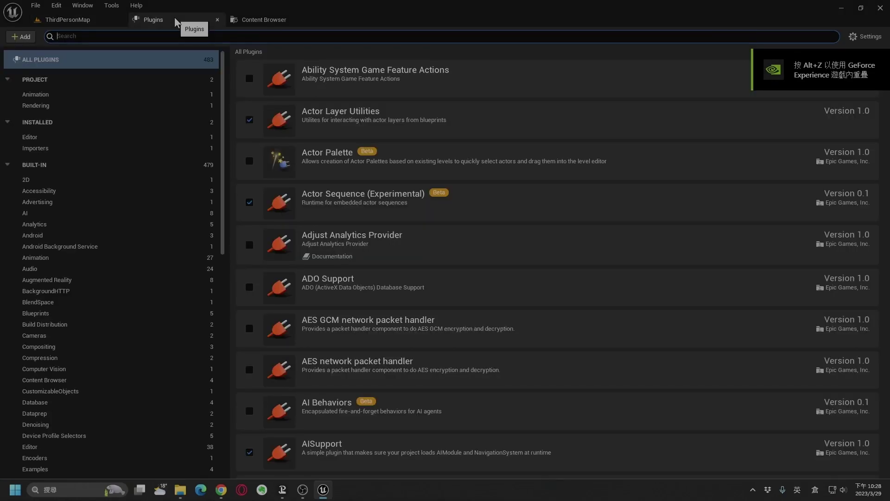
type("VRM")
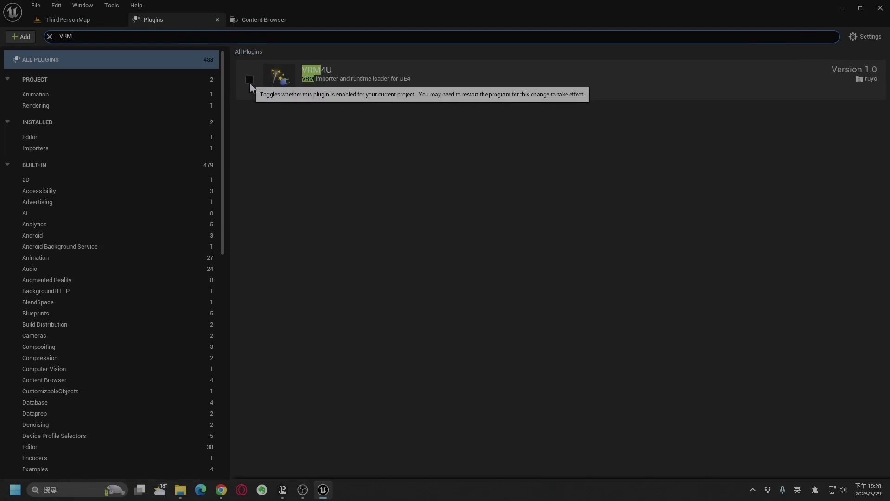
left_click(249, 82)
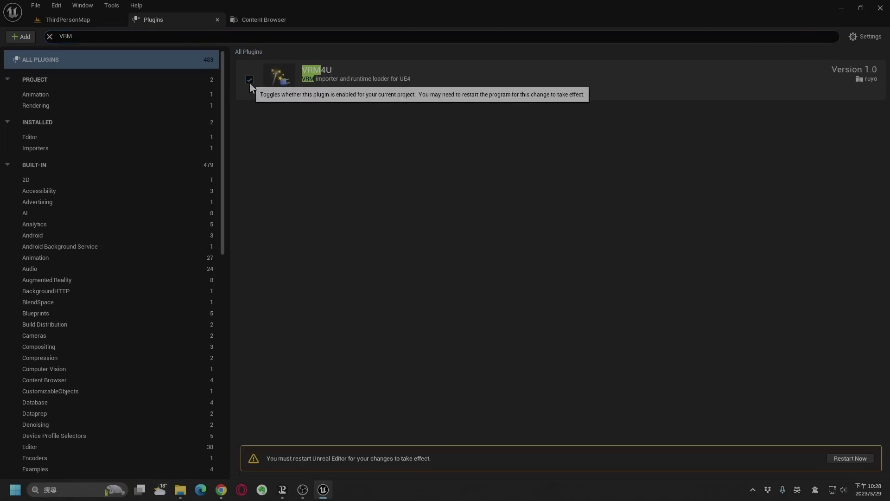
left_click(845, 458)
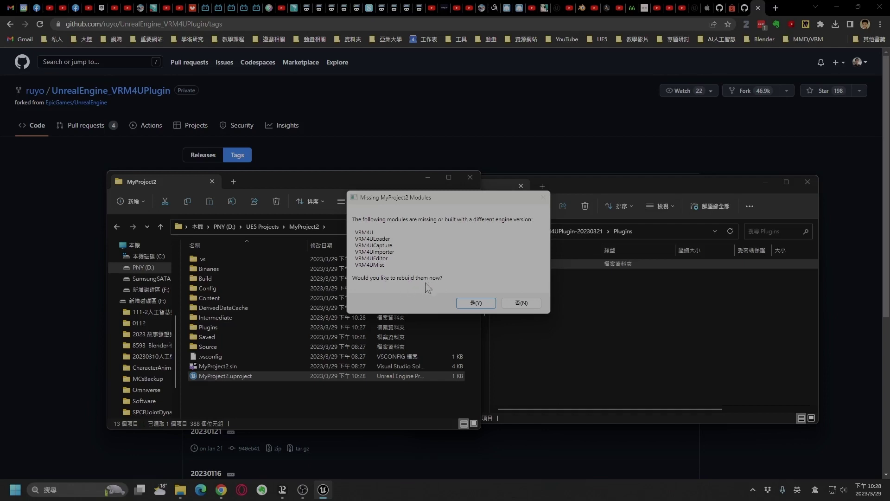
left_click(473, 304)
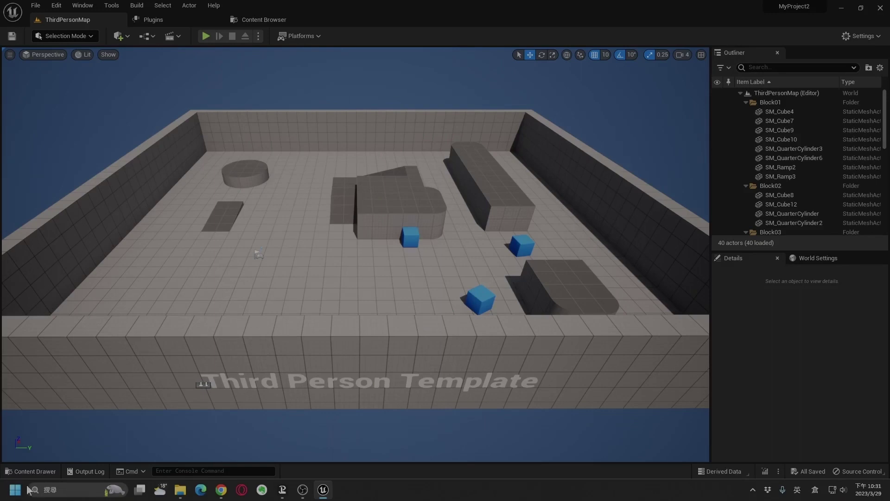
Bring Ai.vrm from the VRoid Studio\Ai folder into the project's Content/Ai folder to open its VRM import options.
left_click(27, 472)
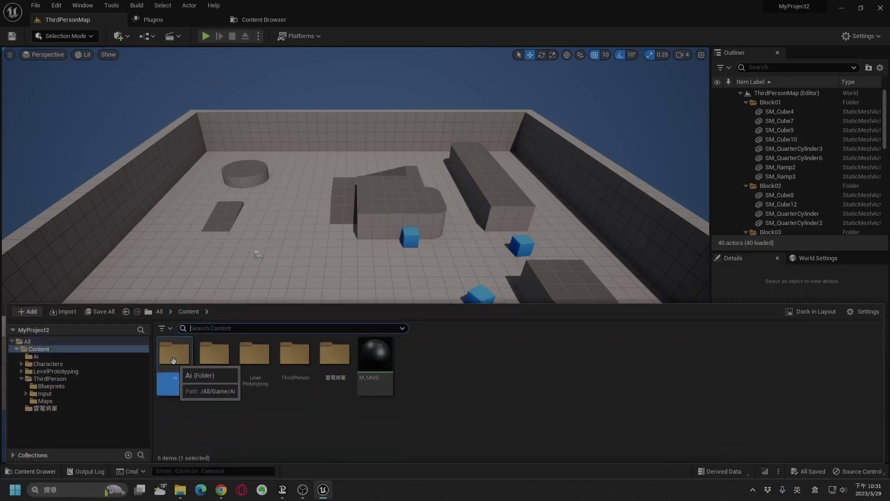
double_click(174, 371)
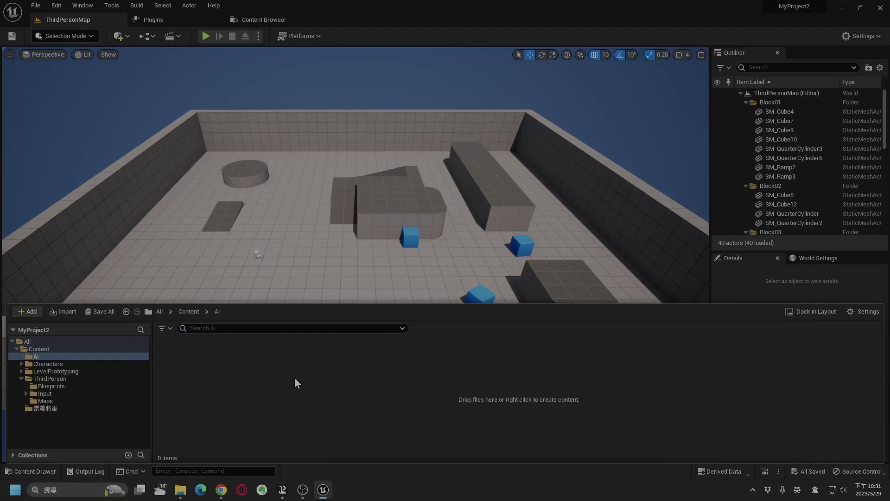
mouse_move(180, 489)
left_click(297, 419)
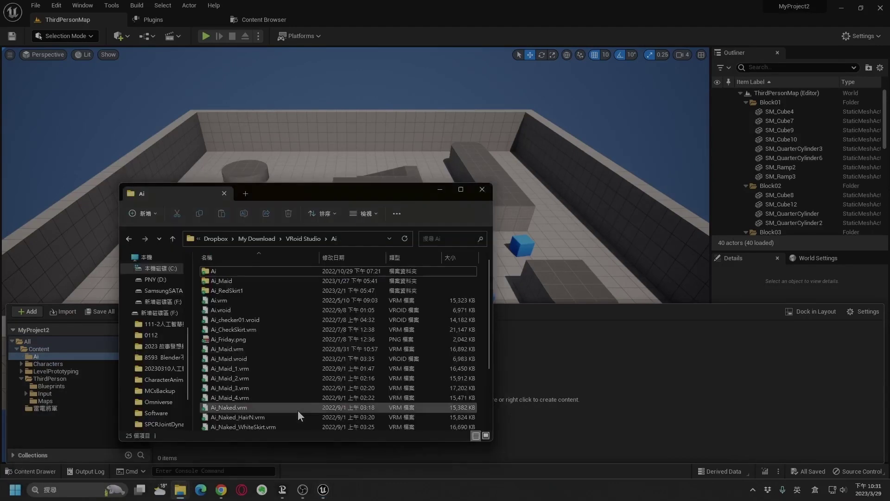
left_click_drag(226, 299, 633, 385)
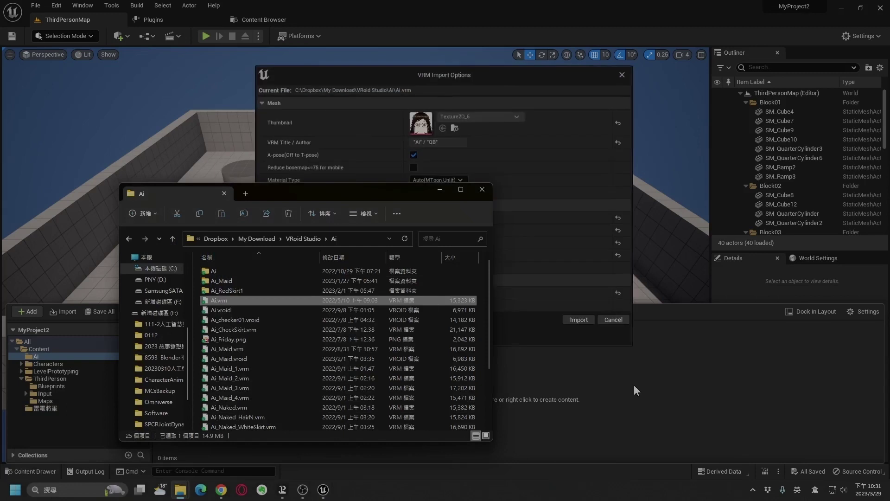
Set the VRM import's Material Type to Subsurface Profile and import the Ai model.
left_click(510, 73)
left_click(459, 180)
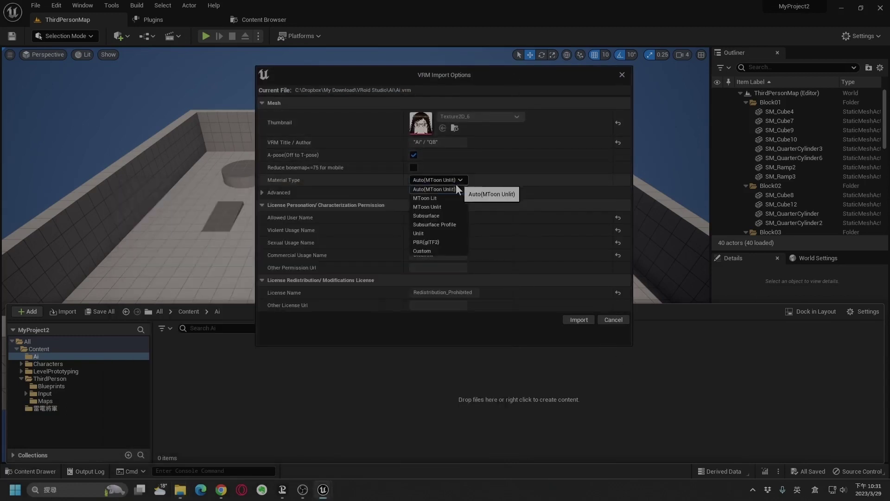
left_click(444, 224)
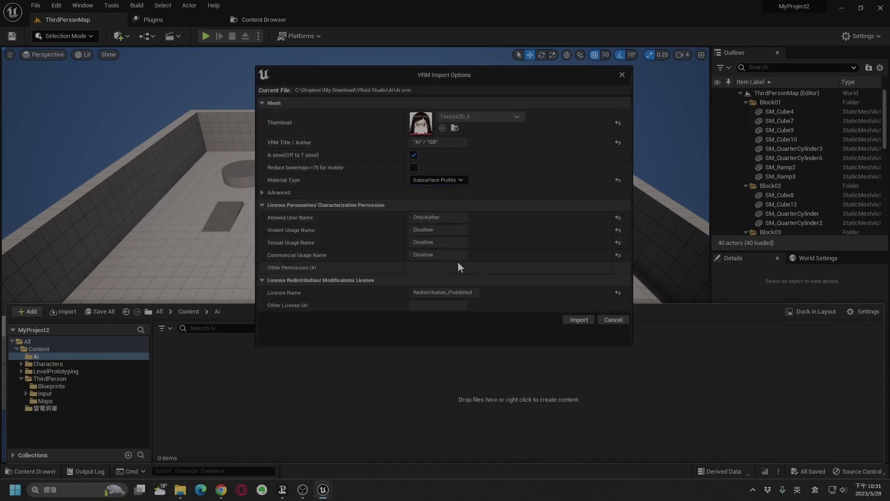
left_click(580, 320)
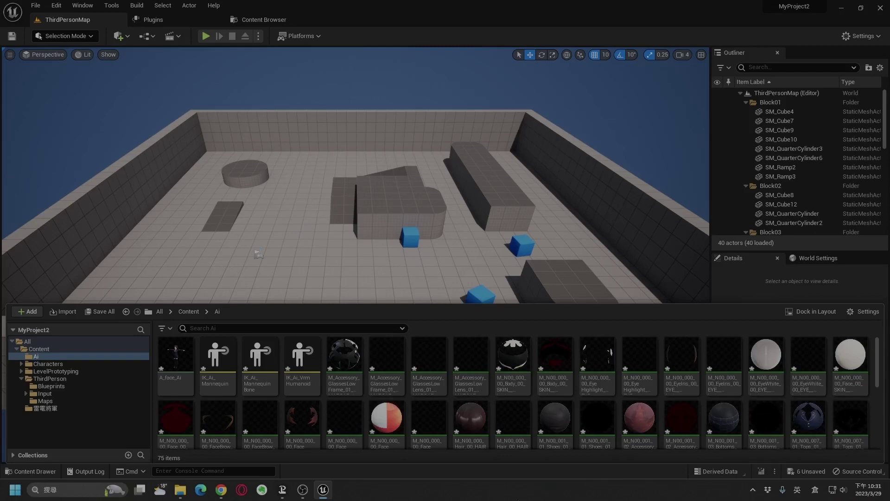
Package the project for Windows into the D:\MyDoc\新增資料夾 folder and show the packaging output log.
left_click(301, 38)
mouse_move(327, 163)
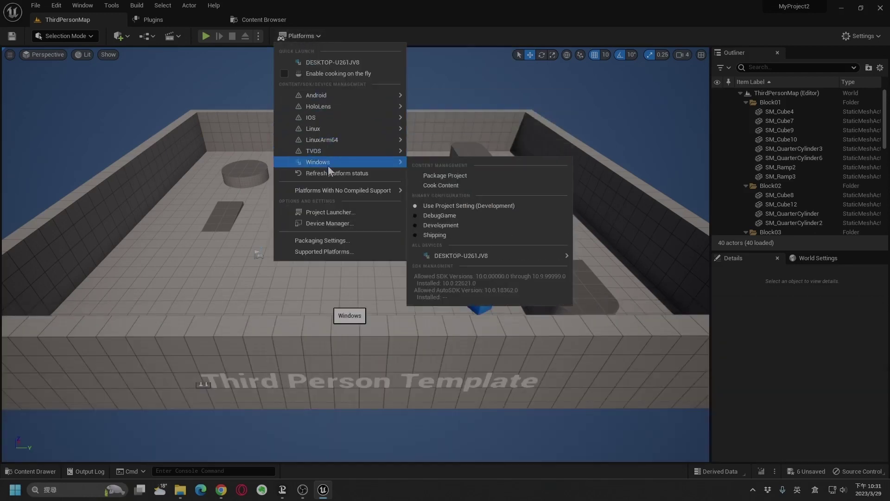
left_click(460, 176)
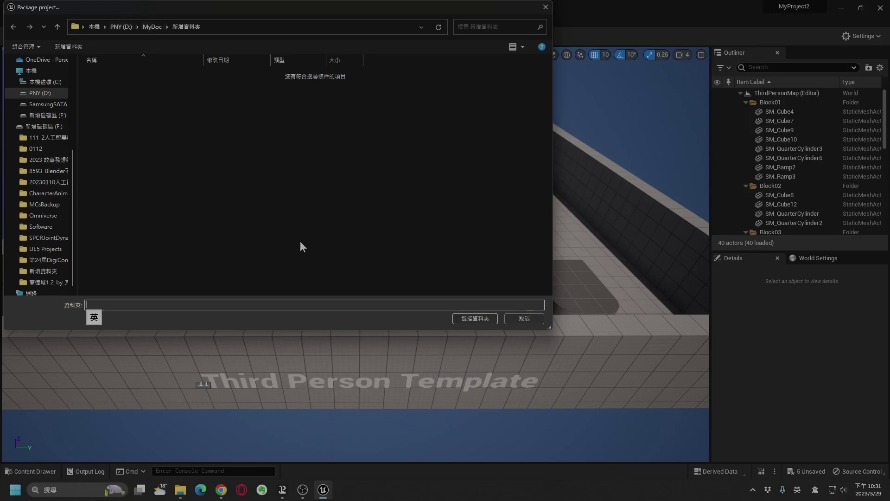
left_click(471, 319)
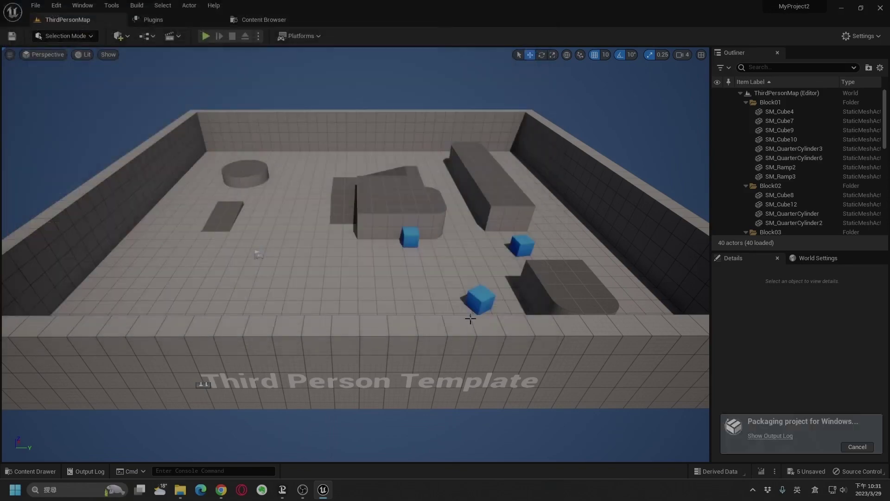
left_click(779, 437)
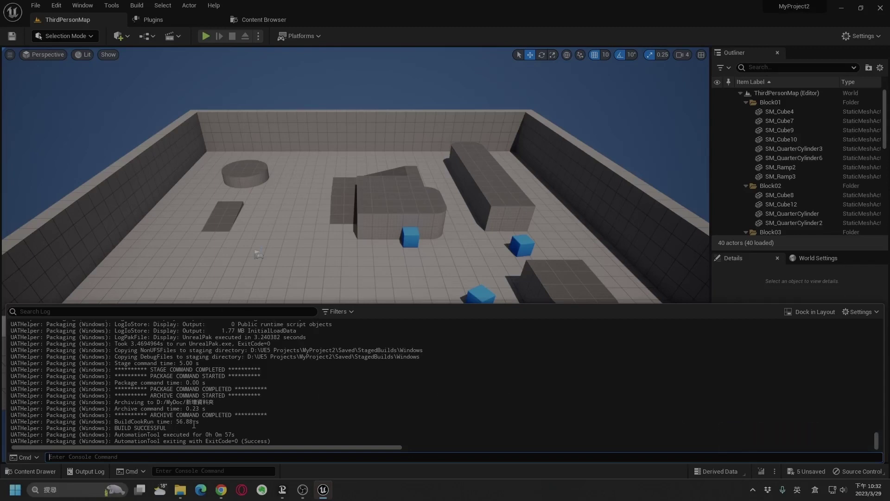
Look through the imported model assets in the Content/Ai folder.
left_click(44, 470)
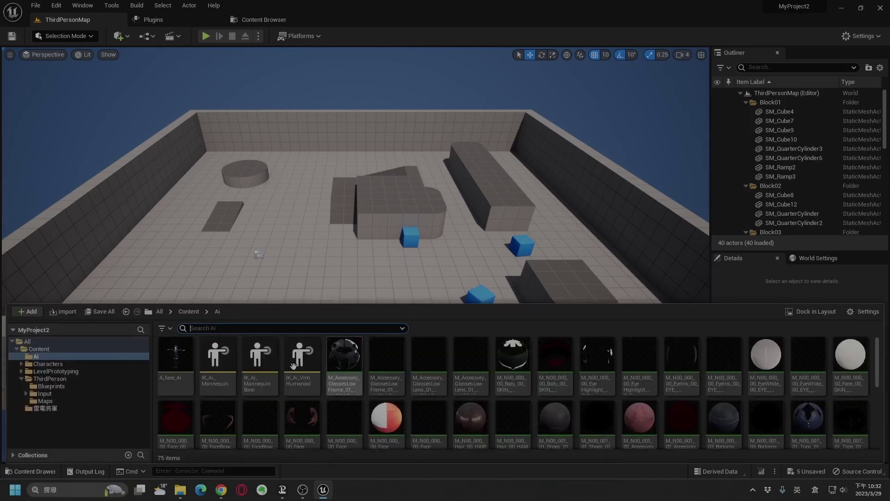
scroll(586, 416, "down", 3)
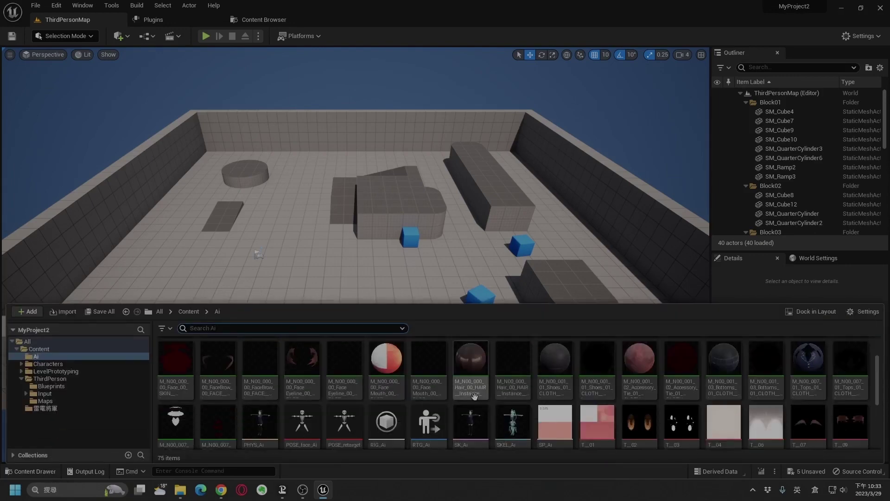
left_click(730, 277)
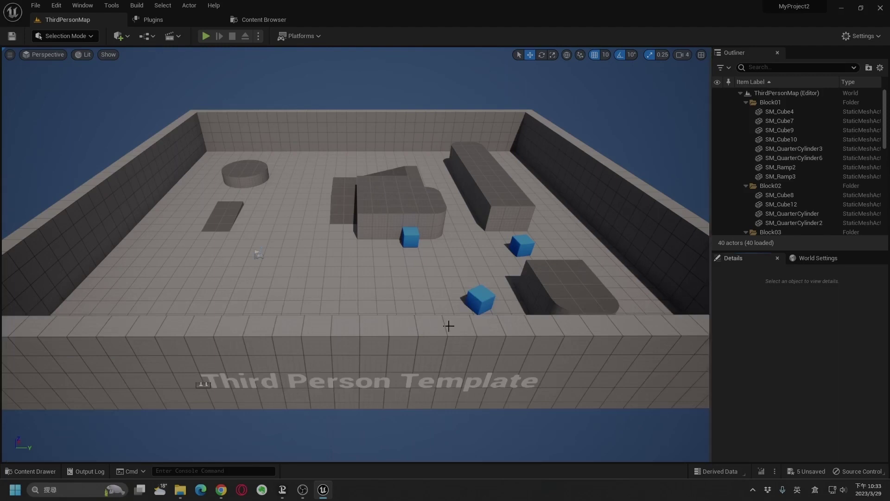